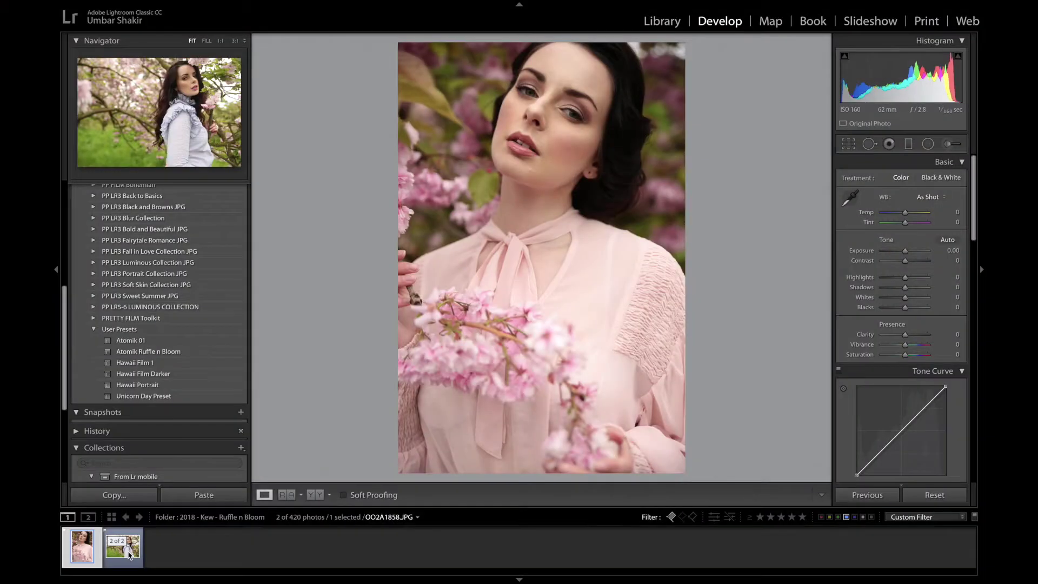
- Apply the Atomik Ruffle n Bloom preset to OO2A1670.JPG and show its before and after versions side by side
left_click(129, 555)
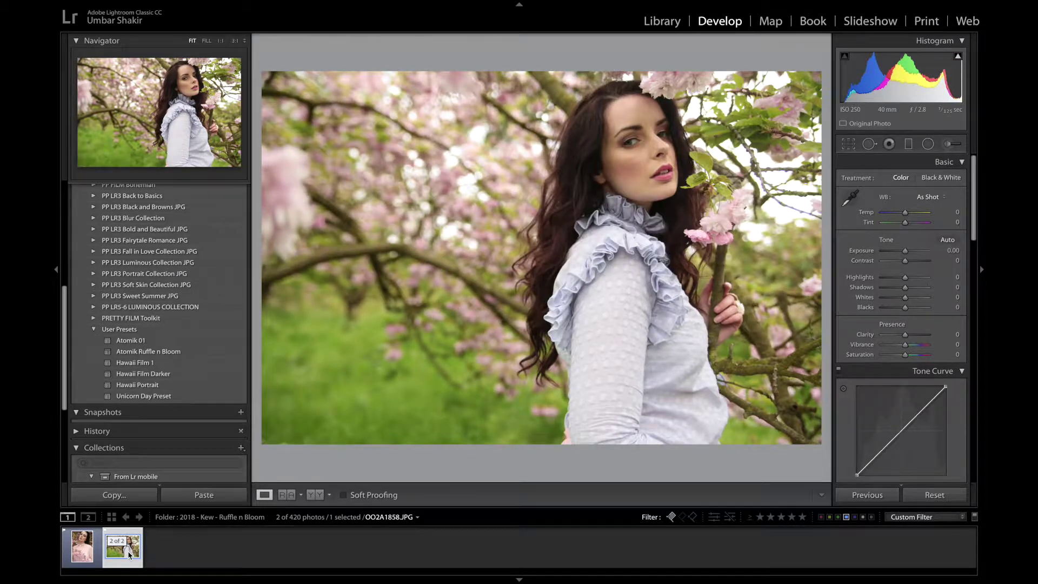
left_click(84, 557)
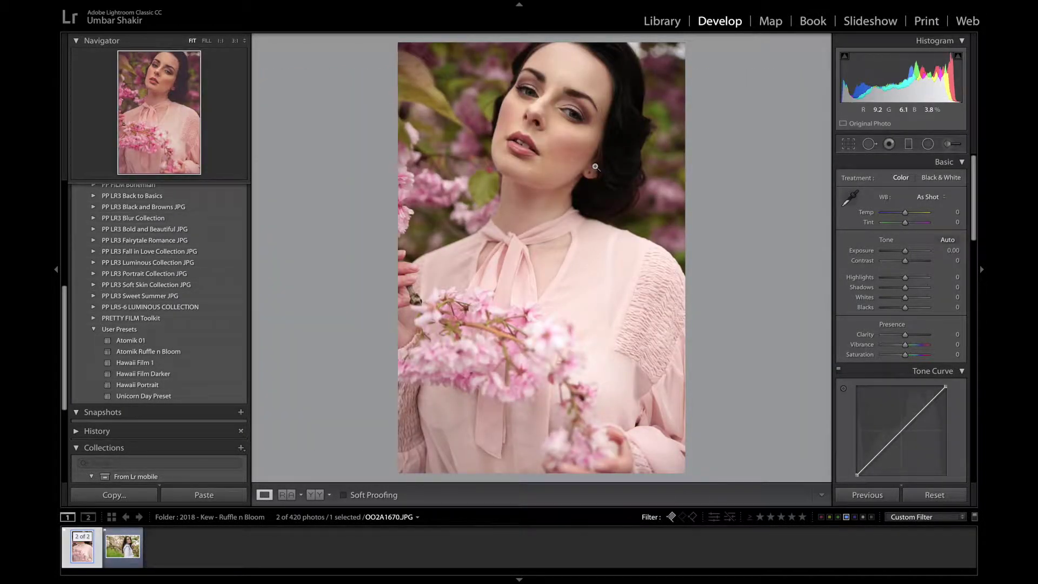
left_click(158, 352)
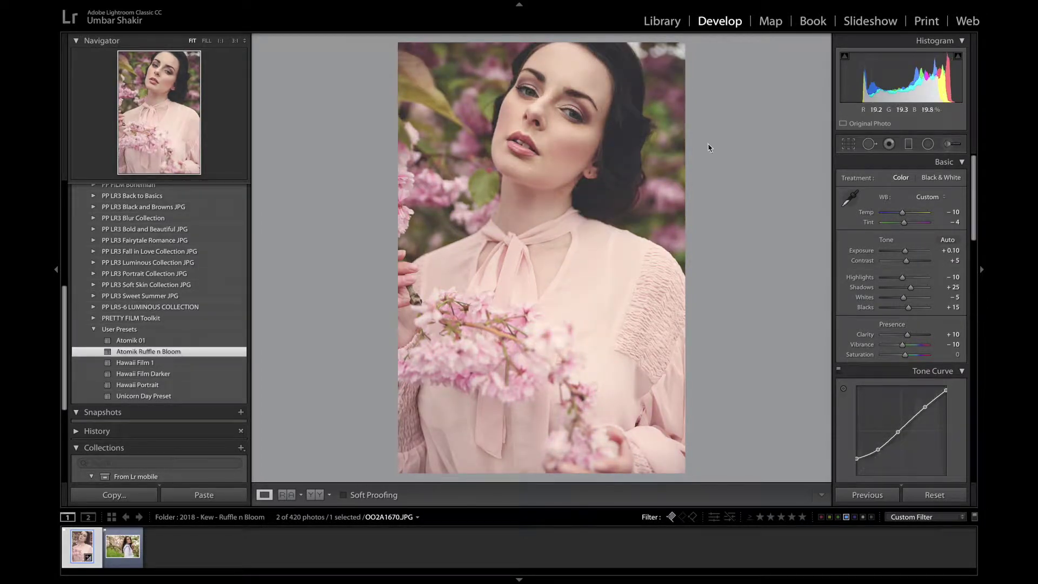
left_click(315, 495)
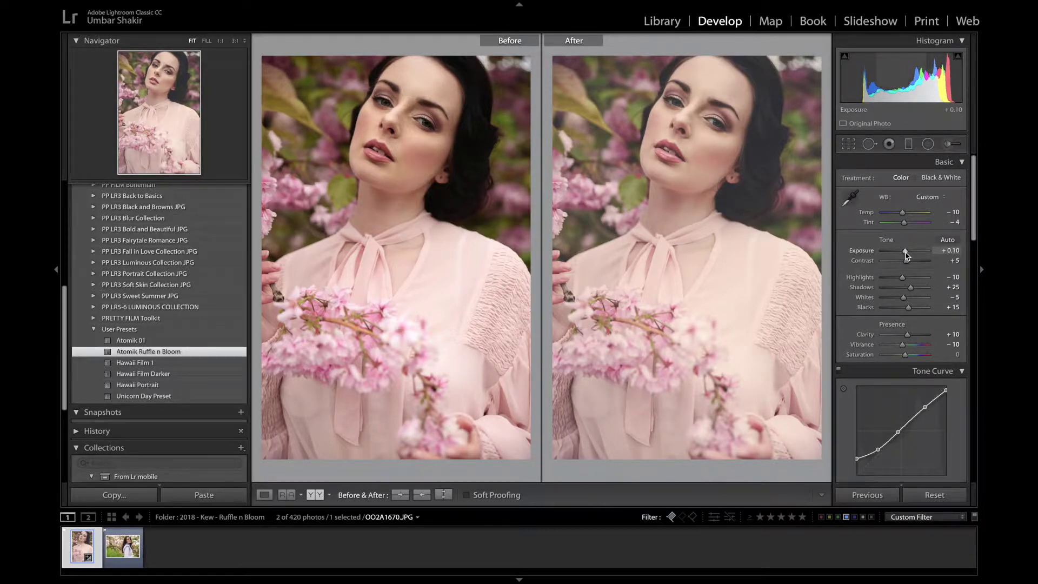
- Fine-tune the portrait's basic tone by raising Blacks to +17
left_click_drag(907, 254, 908, 257)
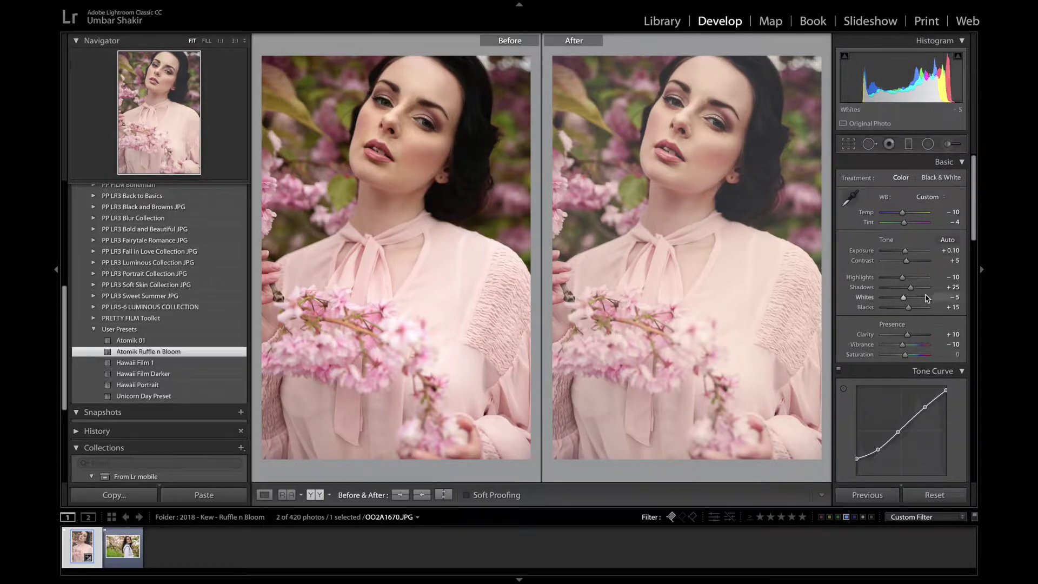
left_click_drag(912, 292, 913, 293)
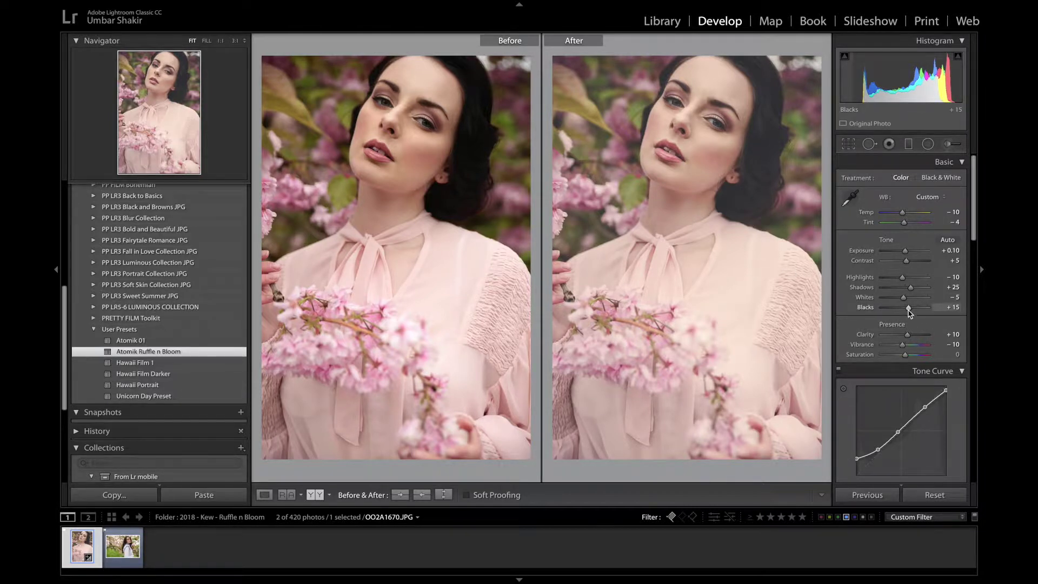
mouse_move(908, 310)
left_mouse_down()
mouse_move(890, 310)
mouse_move(910, 312)
left_mouse_up()
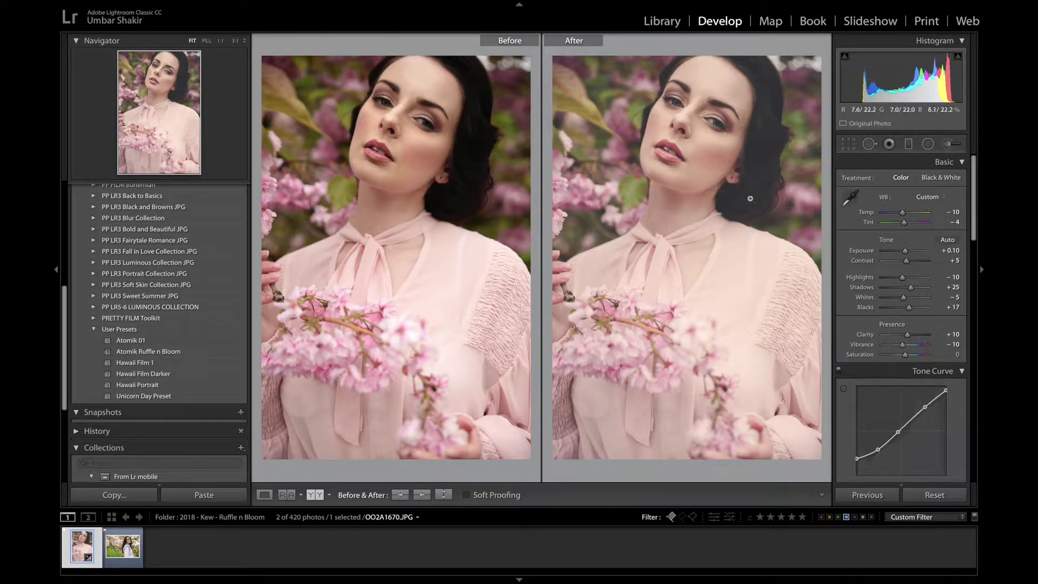
- Examine the portrait's tone curve, HSL saturation, split toning and sharpening settings
scroll(910, 237, "down", 5)
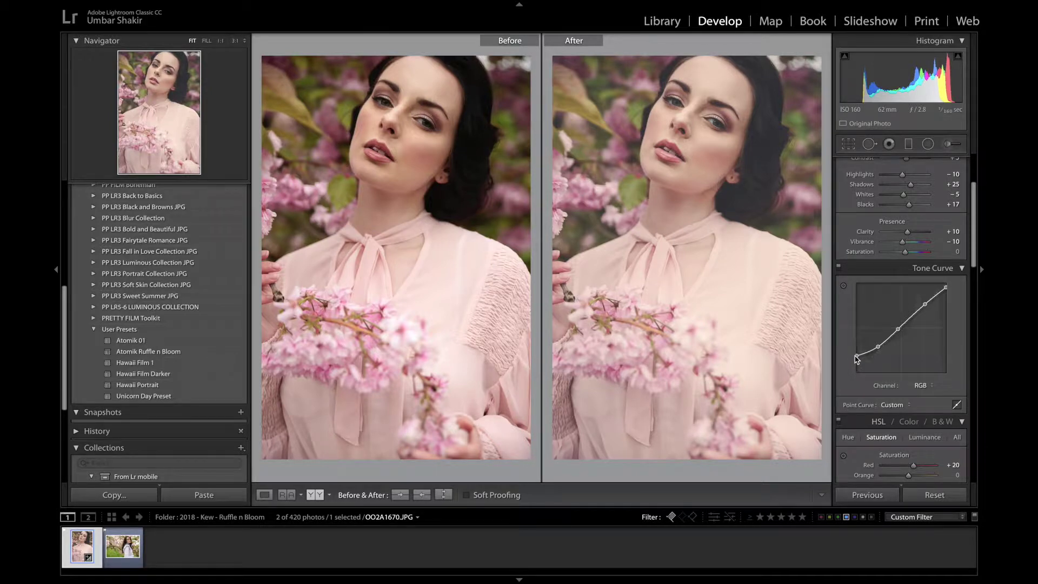
mouse_move(856, 361)
left_mouse_down()
mouse_move(852, 383)
mouse_move(842, 360)
left_mouse_up()
scroll(903, 335, "down", 10)
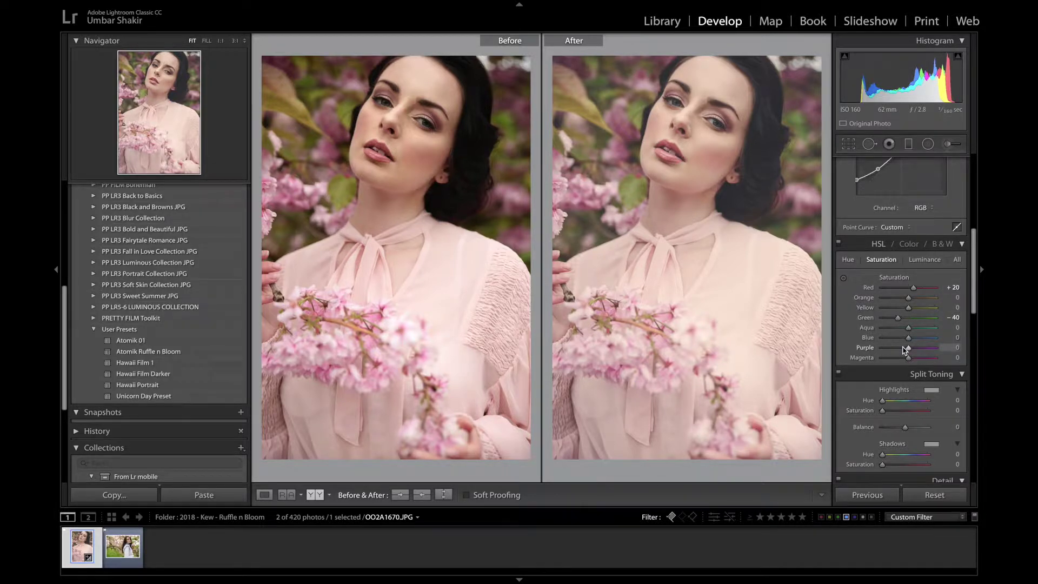
scroll(910, 324, "down", 10)
scroll(904, 350, "down", 1)
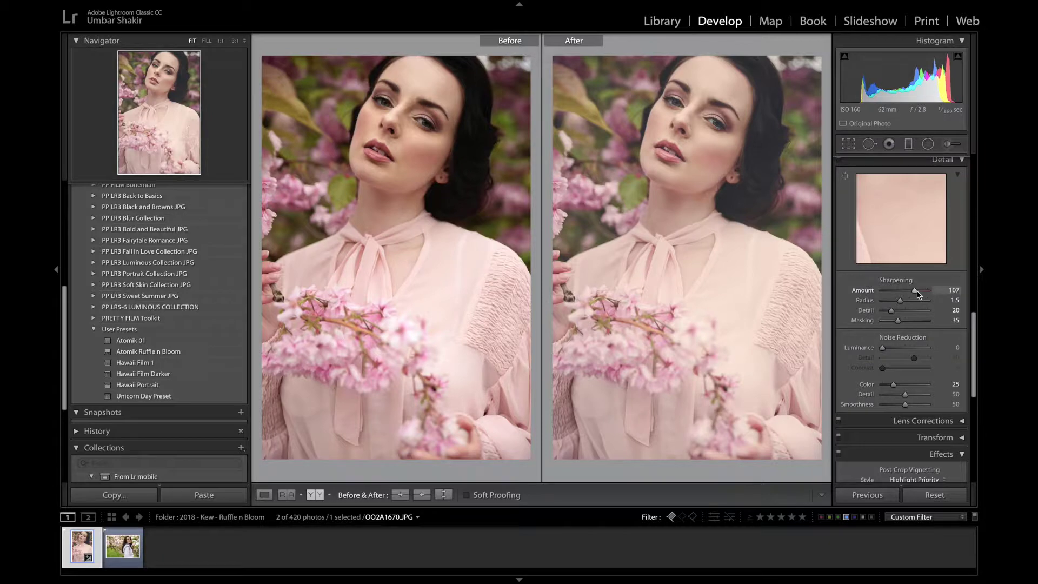
scroll(917, 295, "up", 15)
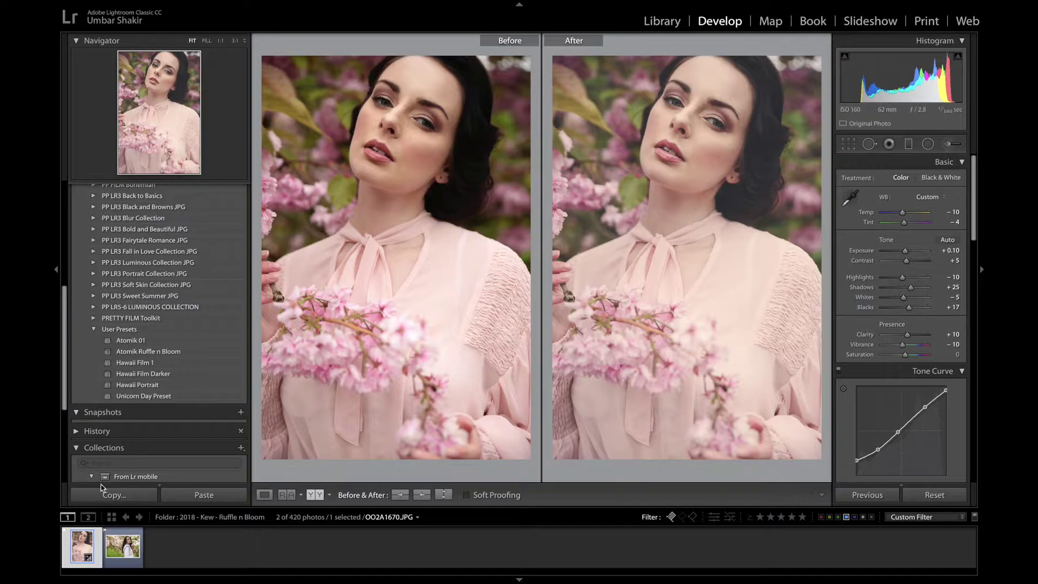
- Open a copy of the portrait with Lightroom adjustments in Adobe Photoshop CC 2018 and duplicate the Background layer
right_click(79, 548)
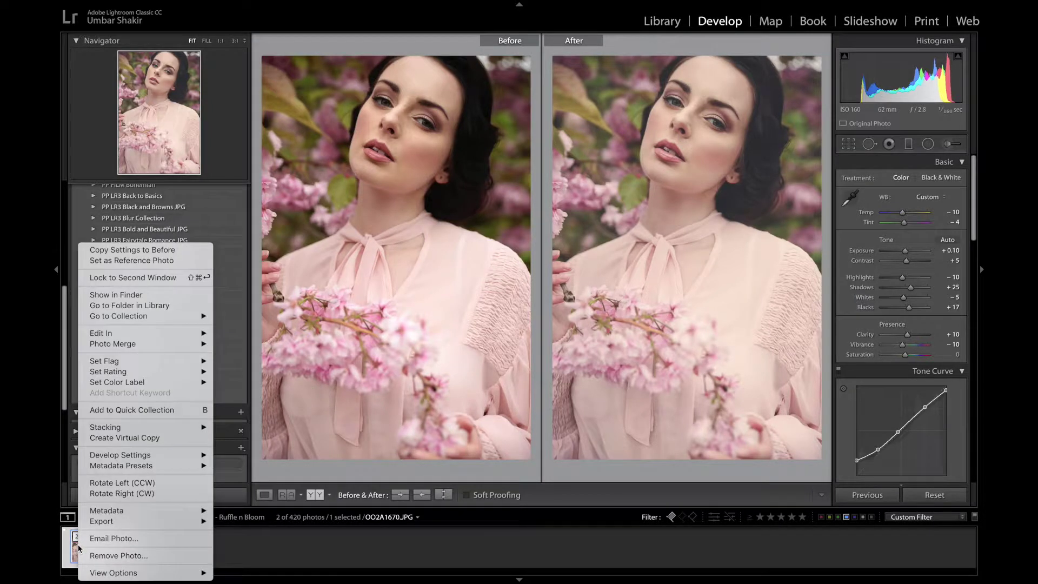
mouse_move(182, 333)
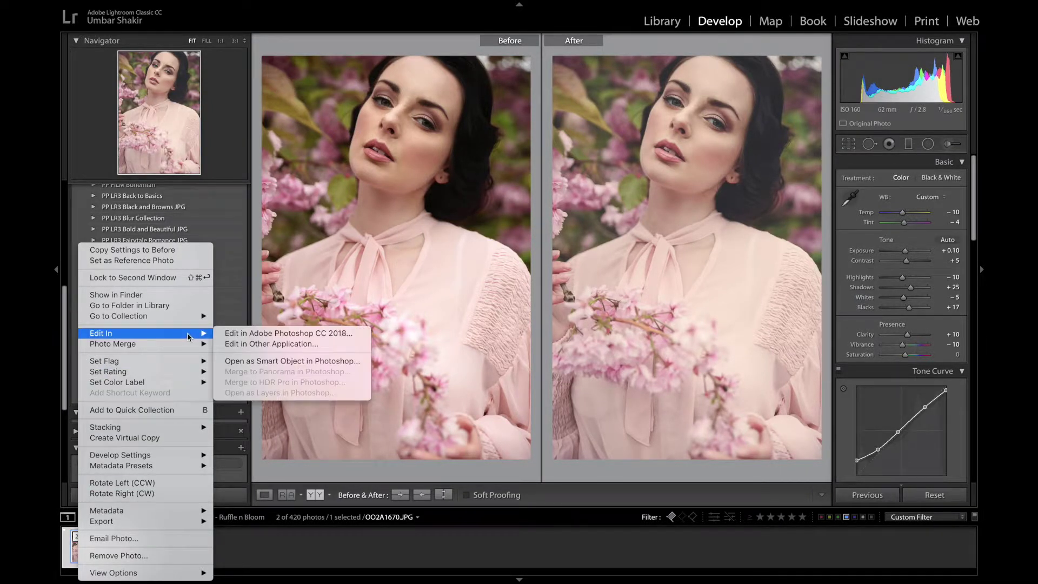
left_click(279, 338)
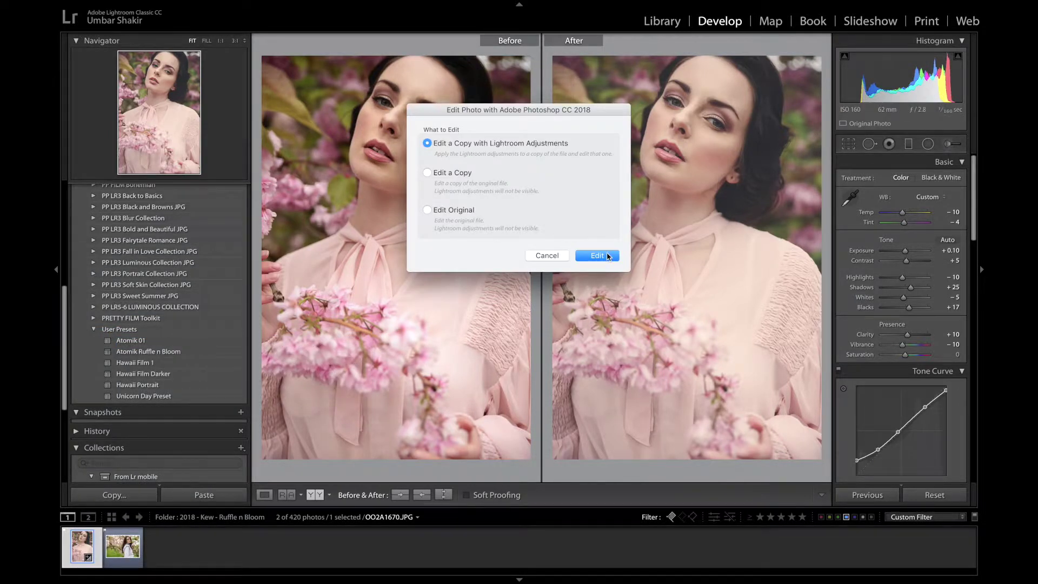
left_click(597, 257)
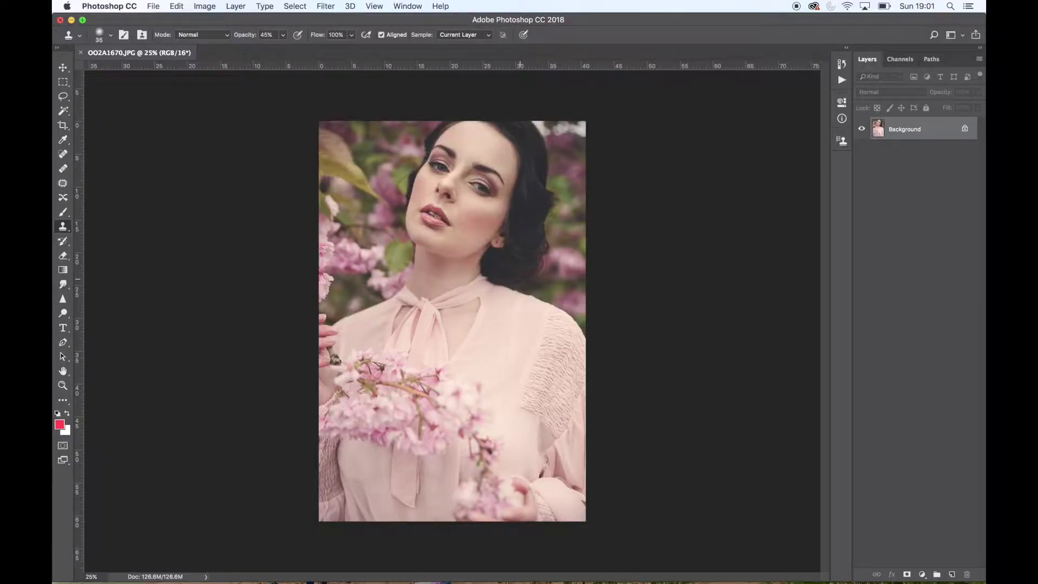
left_click_drag(919, 130, 952, 574)
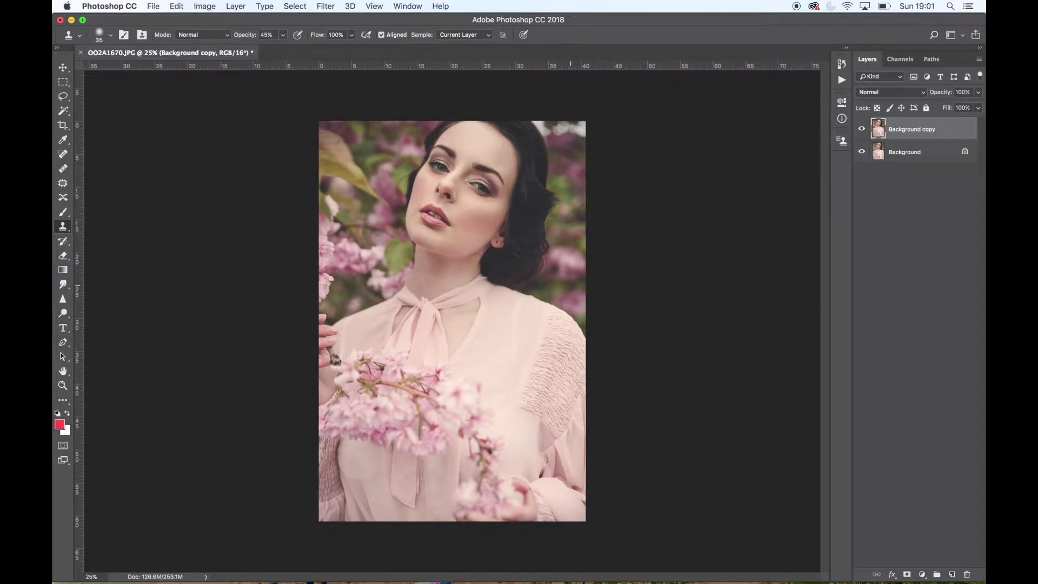
- Set the Clone Stamp brush size to 175 px for retouching the face
key("super+plus")
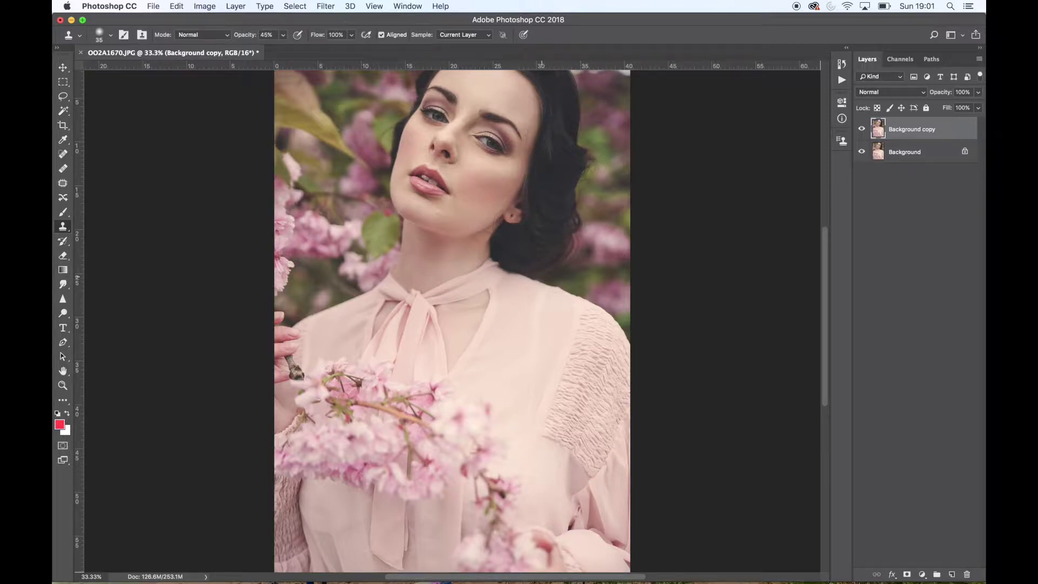
mouse_move(541, 288)
left_mouse_down()
mouse_move(533, 420)
mouse_move(533, 279)
left_mouse_up()
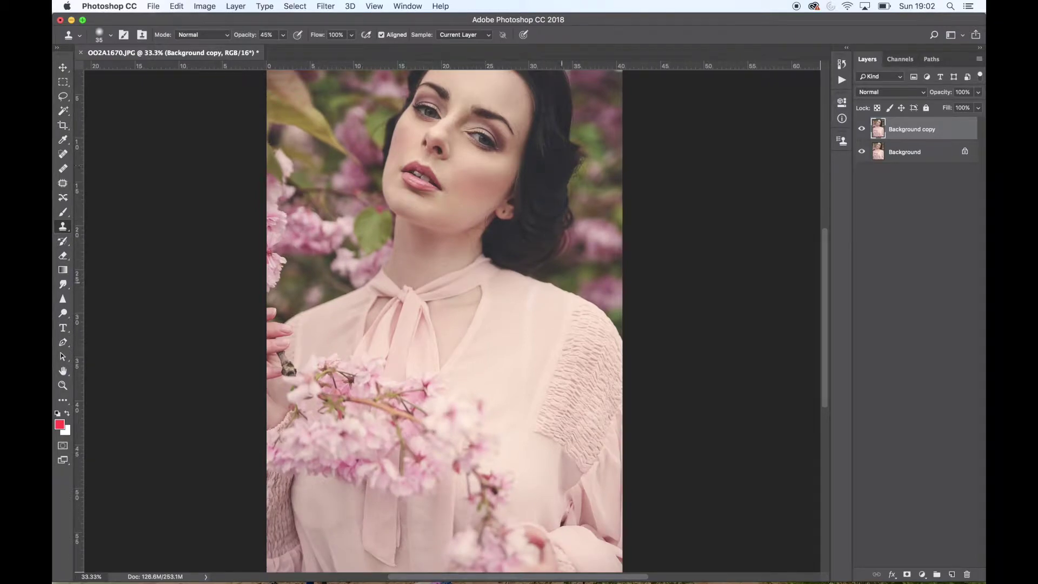
scroll(451, 321, "up", 4)
scroll(452, 321, "down", 3)
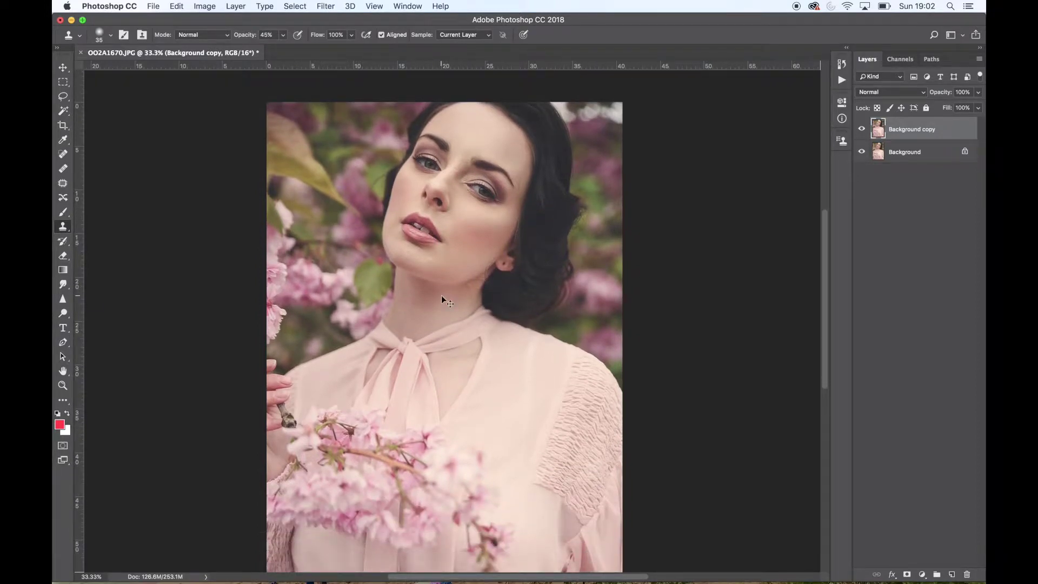
scroll(442, 299, "up", 2)
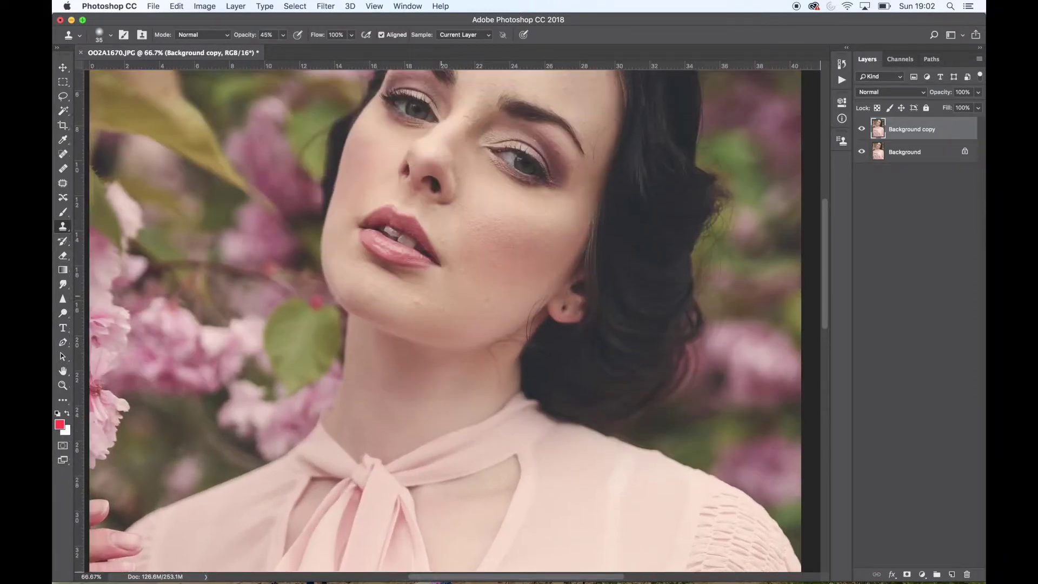
scroll(209, 241, "up", 2)
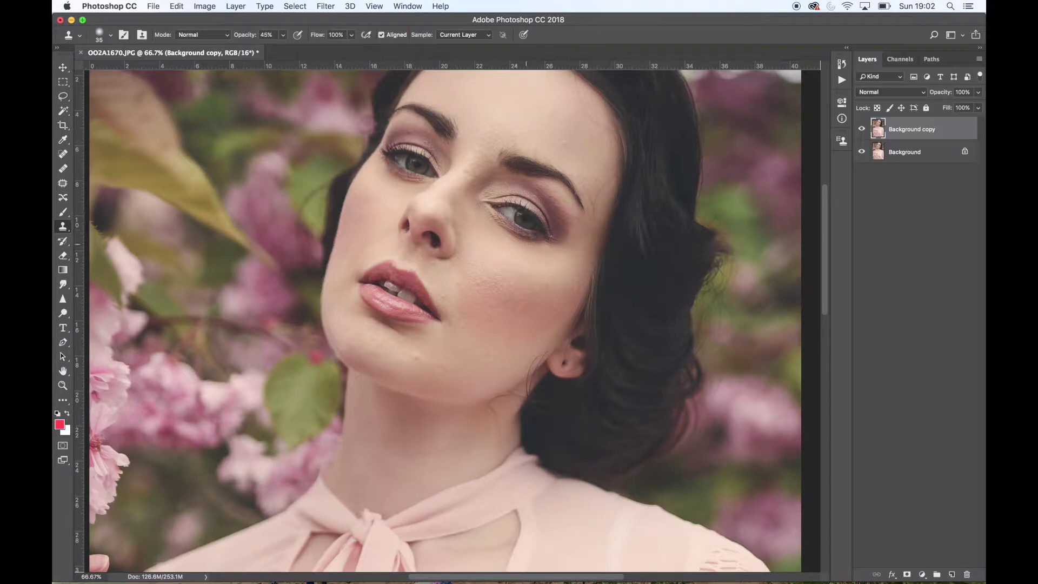
left_click(110, 35)
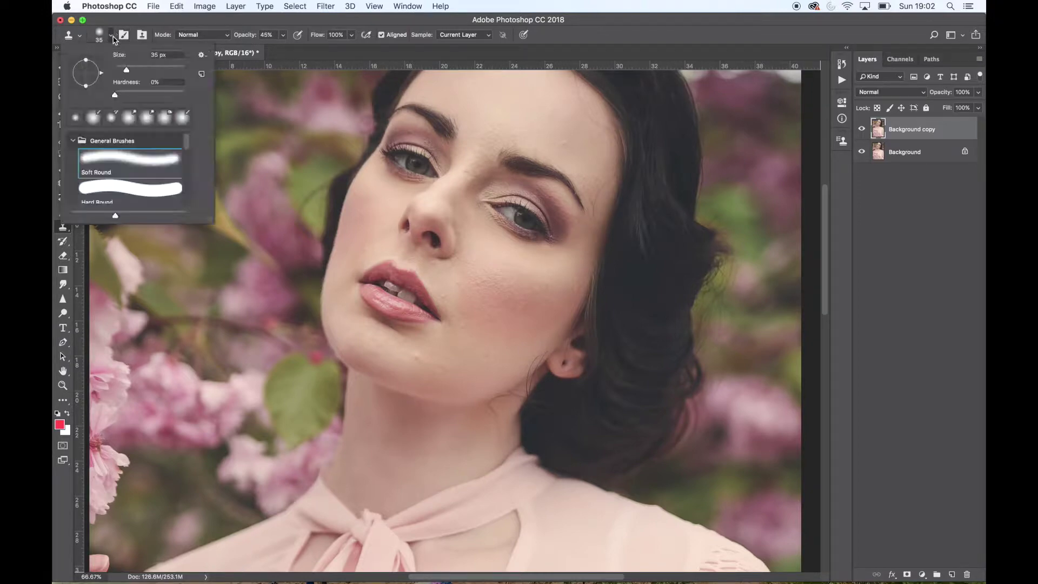
left_click(162, 68)
key("Return")
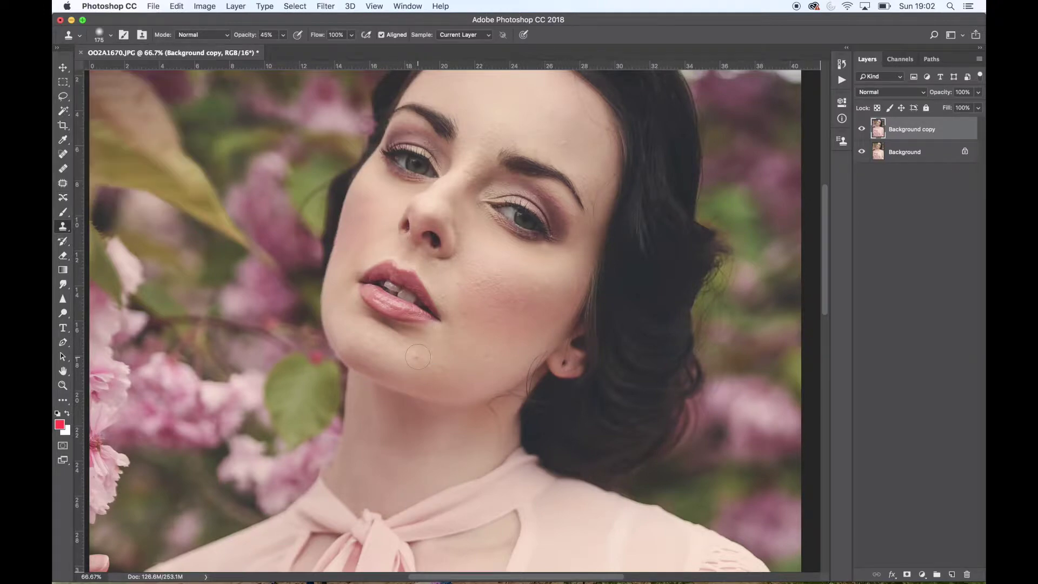
- Clone clean skin over the blemishes on the chin, cheek, nose bridge and forehead, undoing unwanted forehead strokes
left_click(477, 359, "alt")
left_click(493, 281, "alt")
left_click_drag(468, 172, 459, 181)
left_click(493, 128, "alt")
left_click(562, 140)
left_click(528, 115, "alt")
left_click(561, 125, "alt")
key("super+z")
key("super+z")
- Reduce the Clone Stamp brush size and retouch the small marks on the outer cheek below the eye
key("super+minus")
key("bracketleft")
key("bracketleft")
key("bracketleft")
key("super+plus")
key("super+plus")
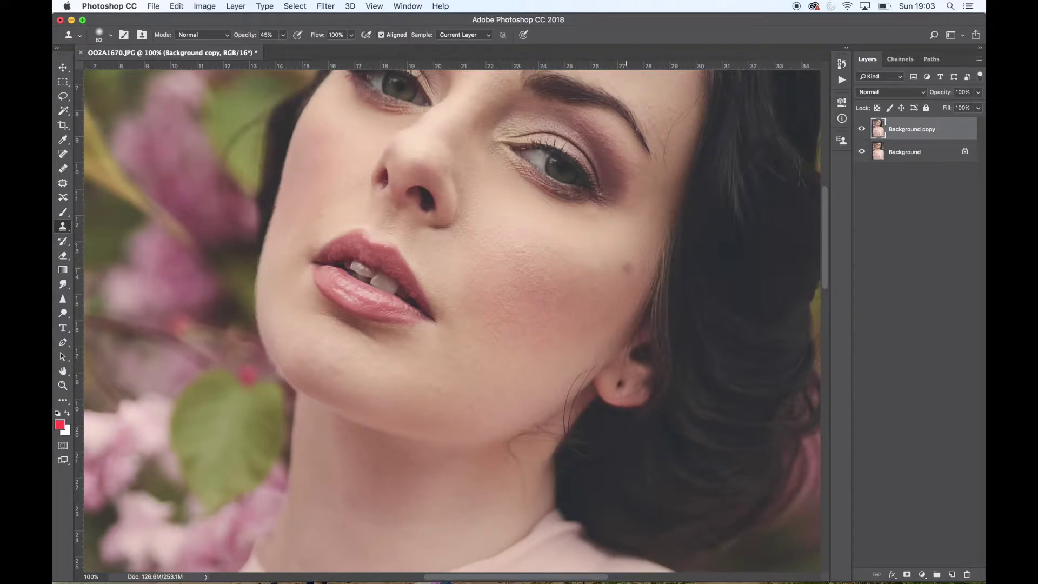
left_click(627, 268)
scroll(717, 220, "up", 4)
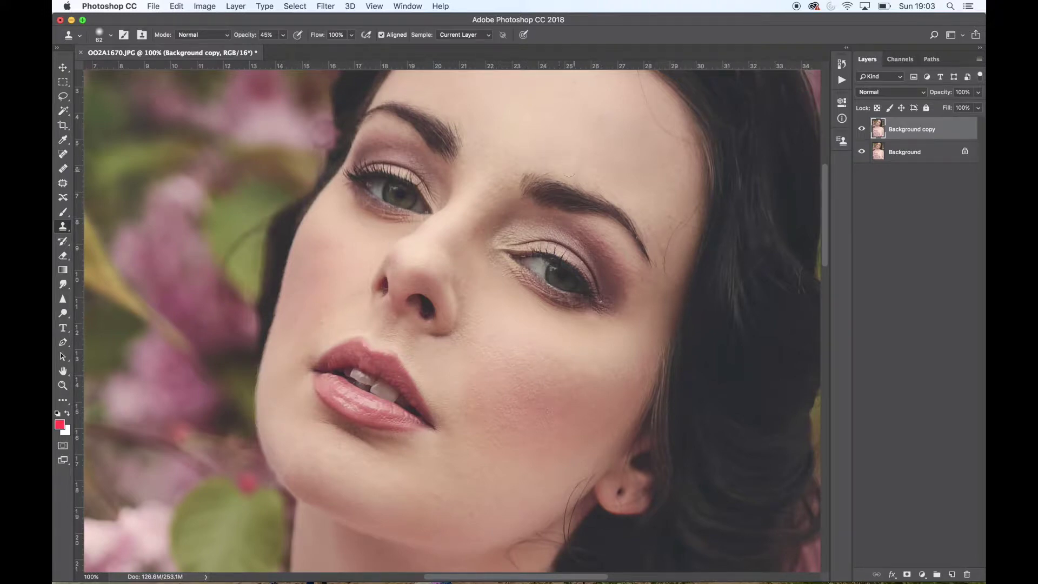
- Toggle the visibility of the Background copy layer to compare the face before and after retouching
left_click(862, 128)
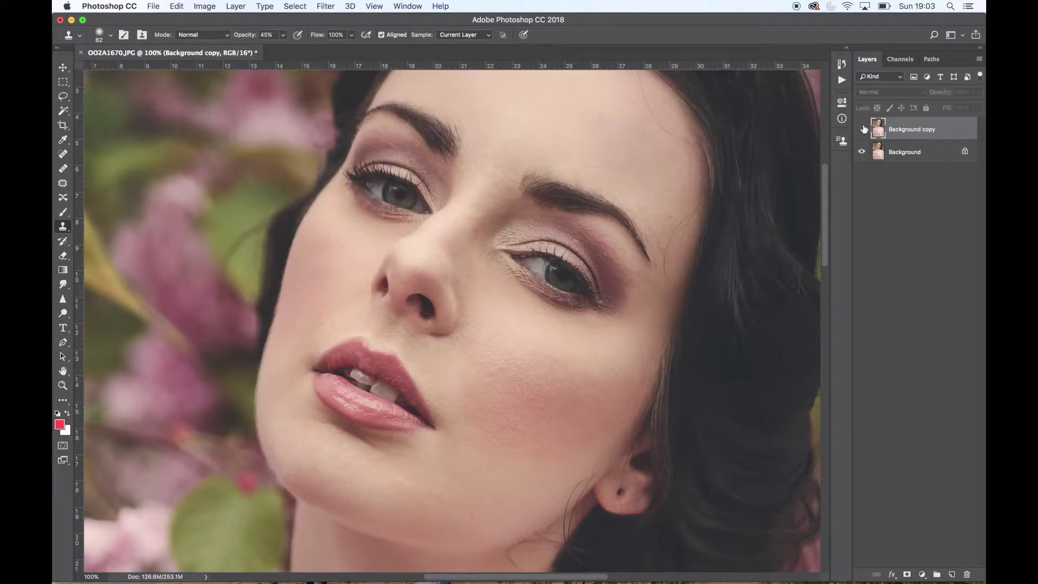
left_click(863, 129)
left_click(863, 128)
left_click(863, 128)
left_click(863, 129)
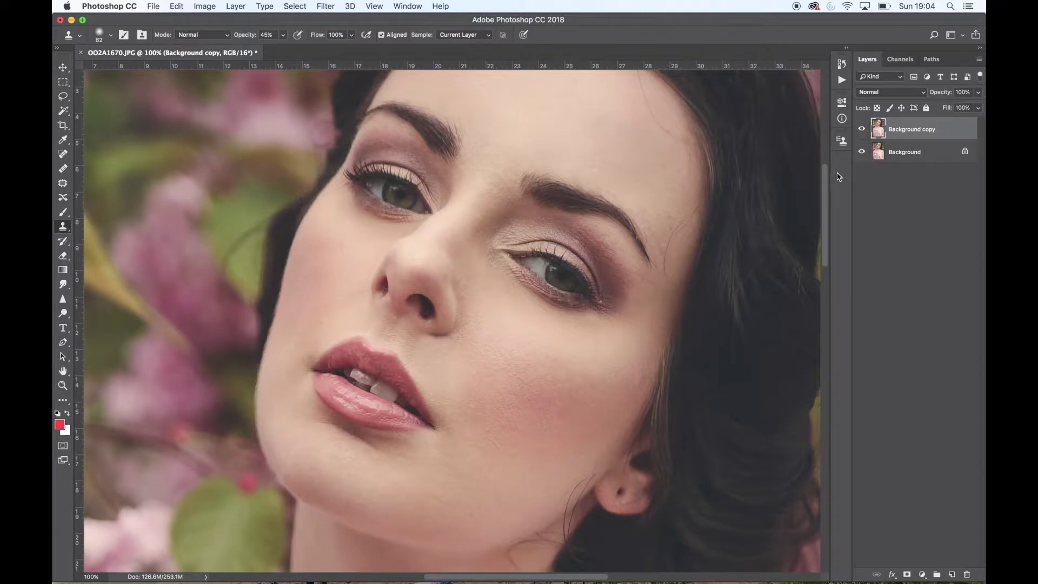
- Dodge the iris of the eye farther from the ear, using a 31 px brush with the Midtones range
key("super+minus")
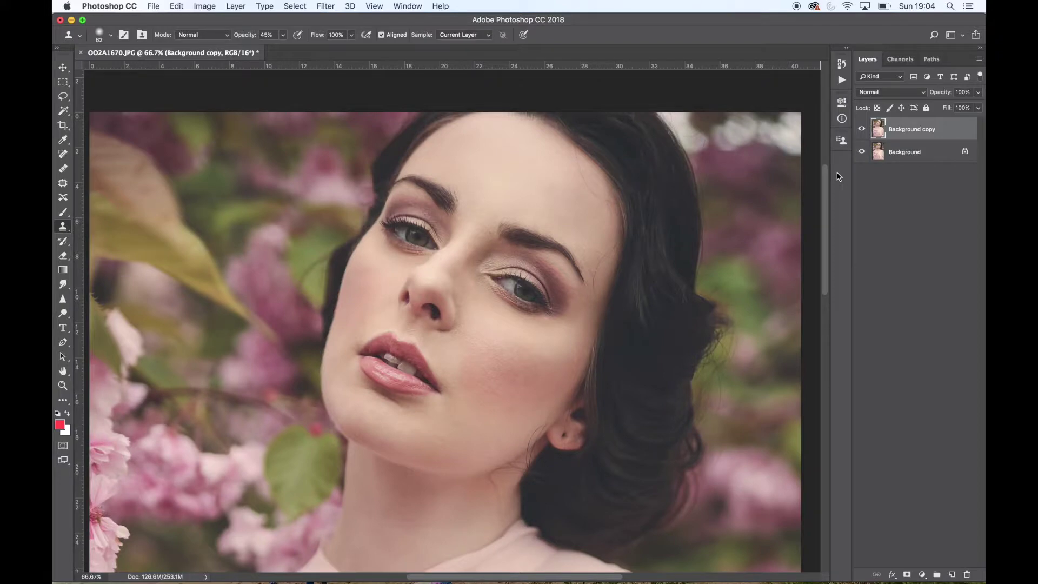
key("super+plus")
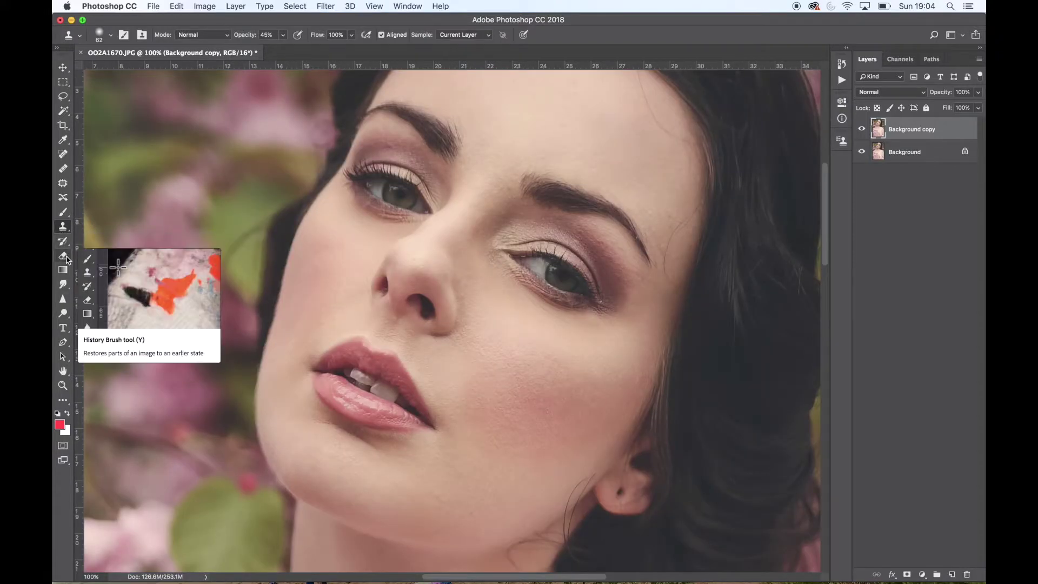
left_click(64, 314)
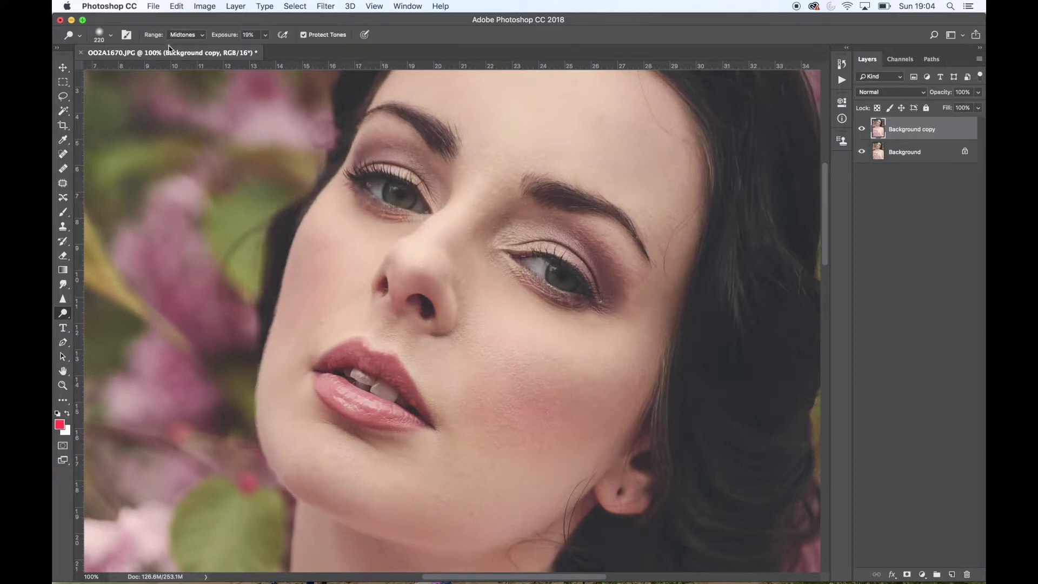
left_click(112, 36)
left_click(126, 70)
left_click(393, 187)
- Brighten both eyes with the Dodge tool, using the Highlights range and a 68 px brush
left_click(201, 34)
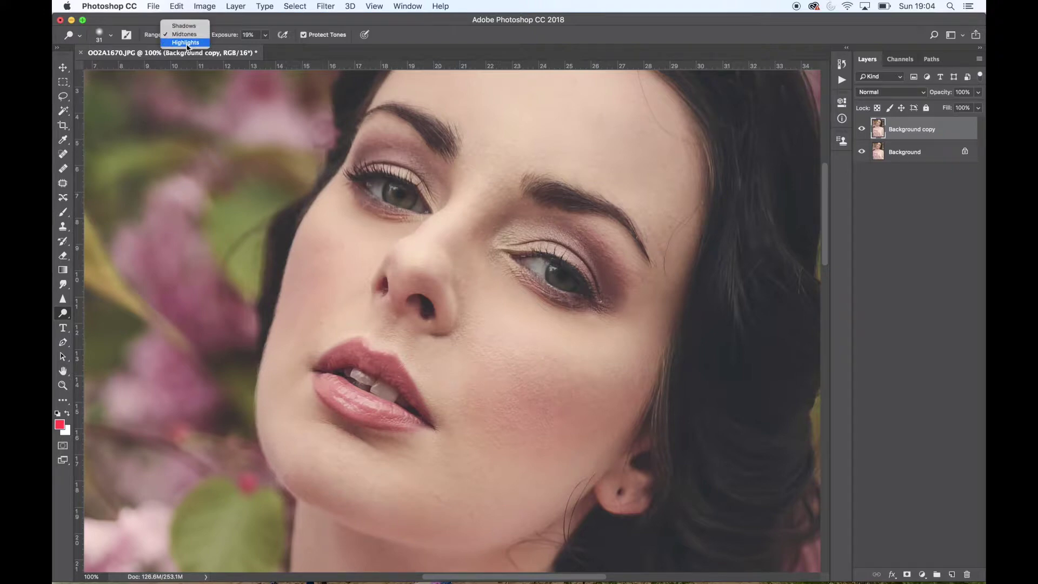
left_click(187, 43)
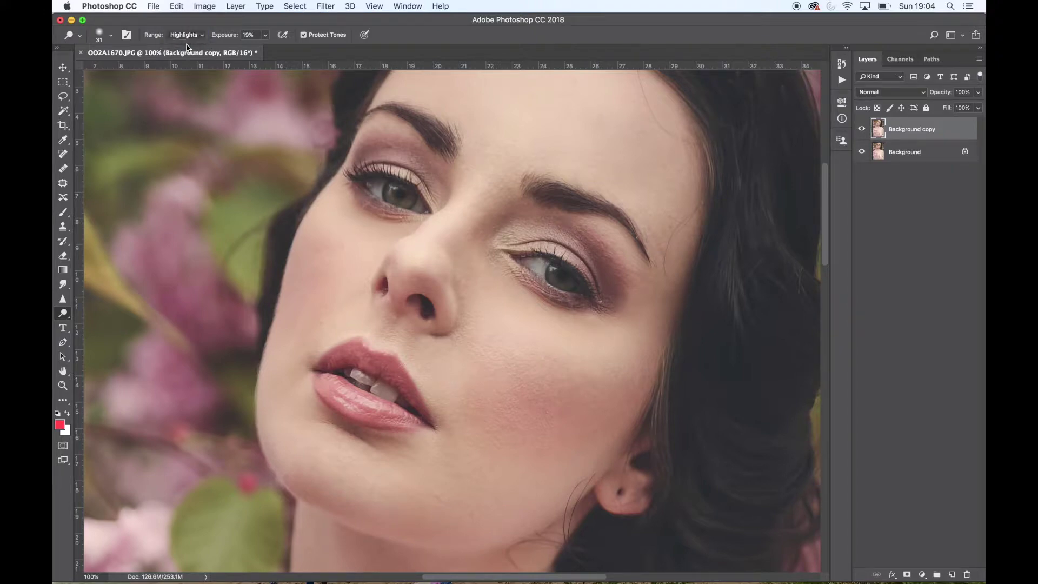
left_click(112, 36)
left_click(139, 70)
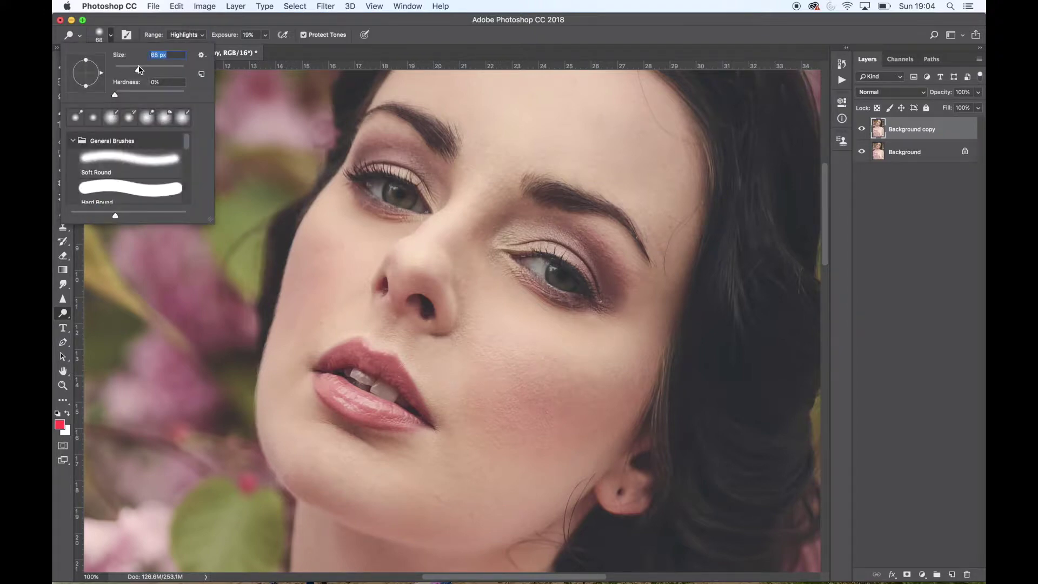
left_click(392, 186)
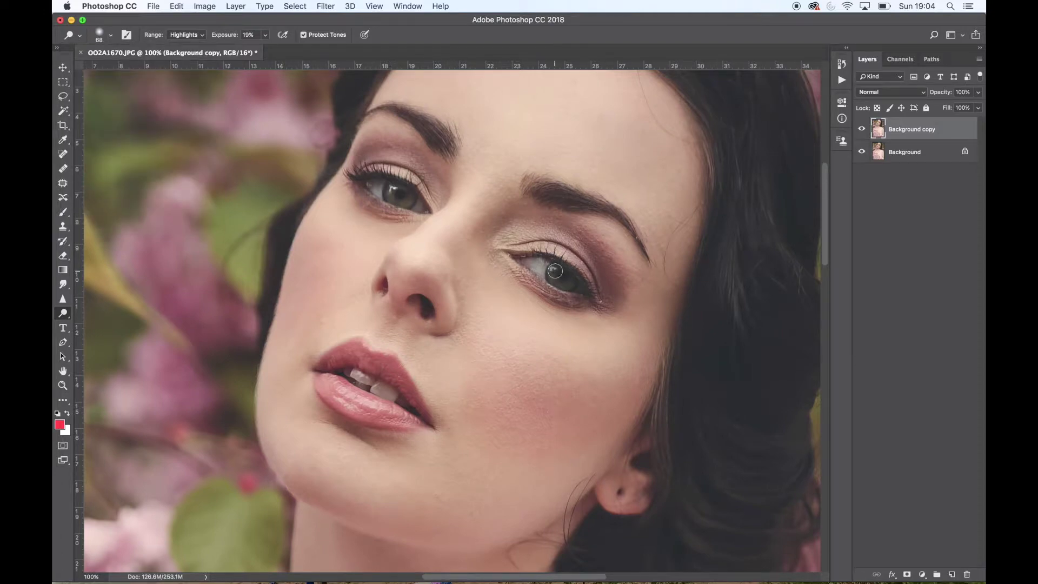
left_click_drag(548, 281, 559, 290)
left_click_drag(570, 282, 532, 265)
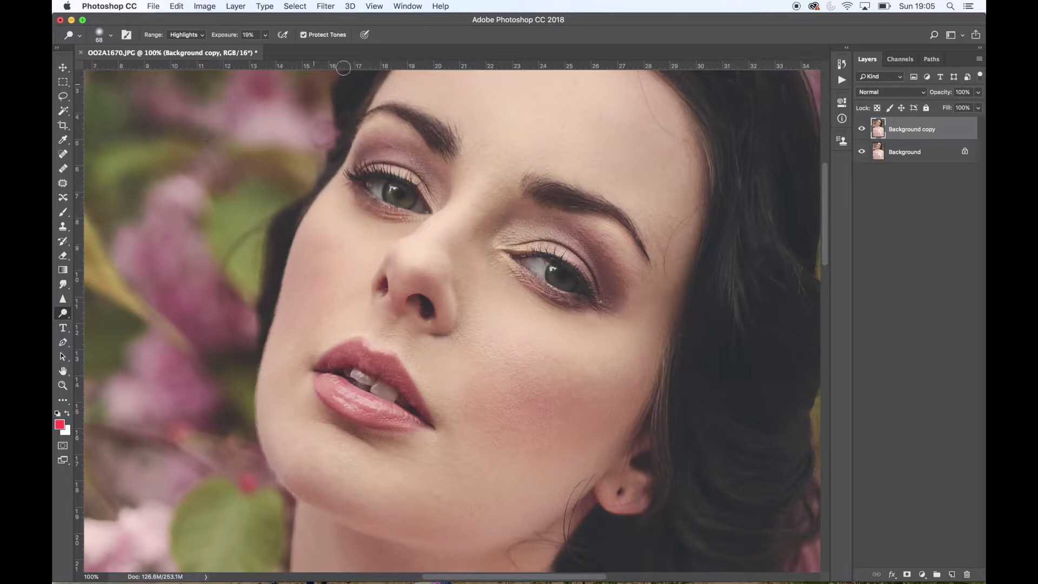
- Lower the Dodge tool's exposure to 6% and brighten the highlights on the nose, lips and the eye nearer the ear
left_click(265, 34)
left_click_drag(265, 49, 259, 50)
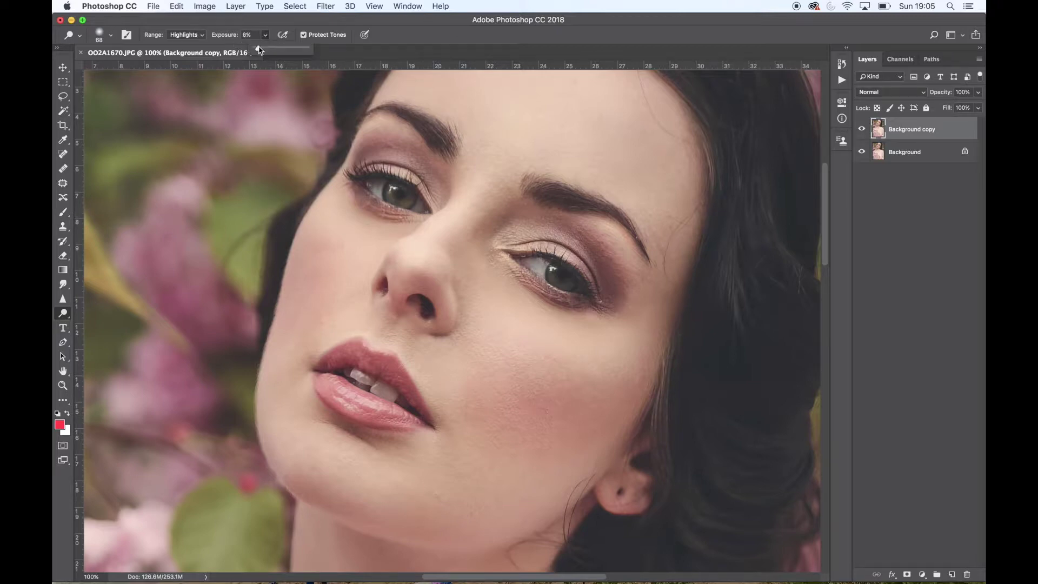
left_click(419, 262)
left_click_drag(371, 377, 377, 381)
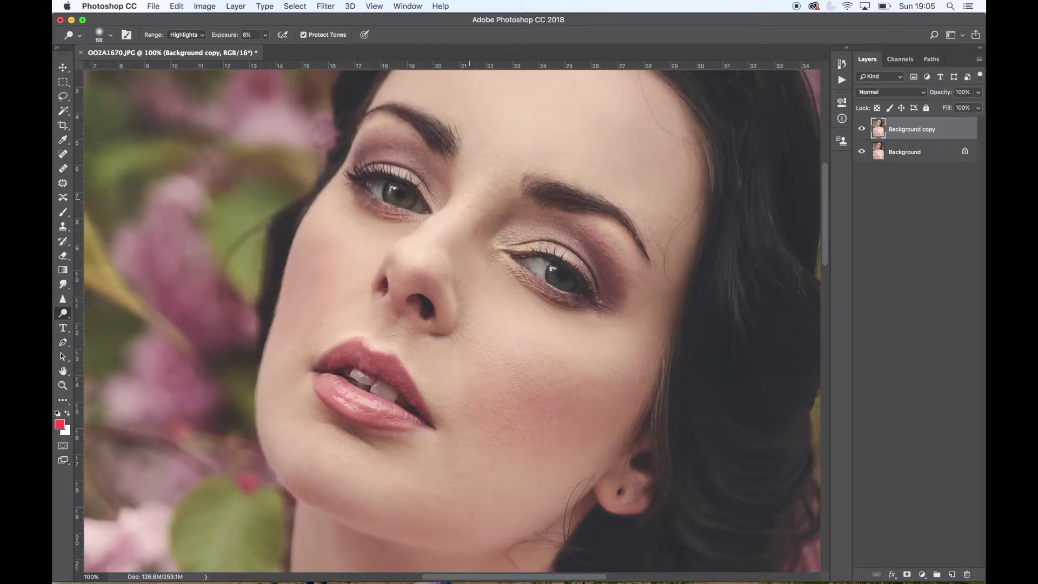
left_click_drag(555, 272, 547, 276)
- Draw Lasso selections around the irises of both eyes, adding the second to the first
left_click(63, 97)
mouse_move(387, 203)
left_mouse_down()
mouse_move(388, 188)
mouse_move(403, 184)
mouse_move(423, 208)
mouse_move(411, 216)
mouse_move(386, 204)
left_mouse_up()
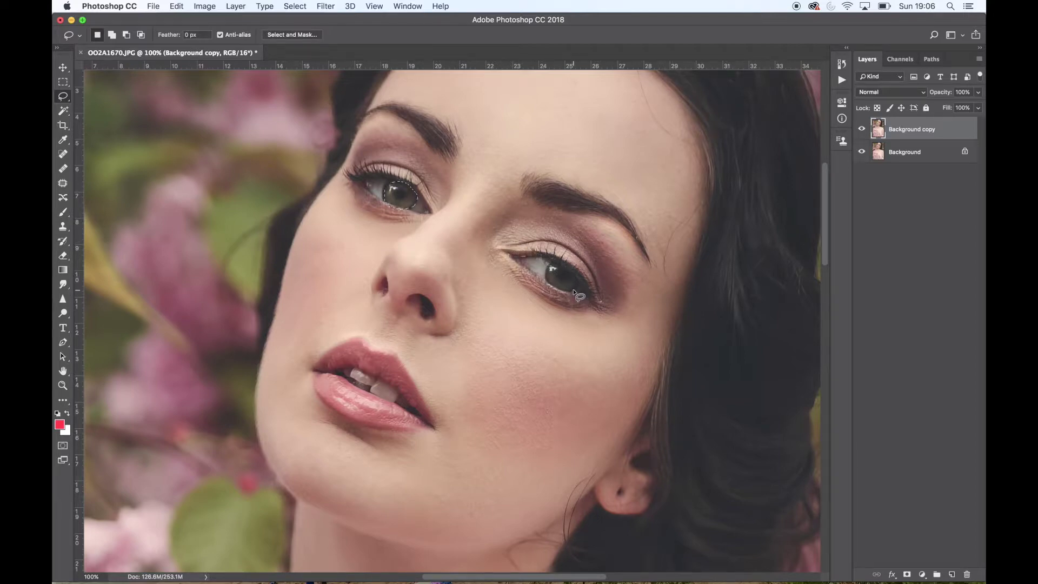
key("shift")
mouse_move(556, 290)
left_mouse_down()
mouse_move(548, 267)
mouse_move(562, 265)
mouse_move(585, 295)
mouse_move(560, 292)
left_mouse_up()
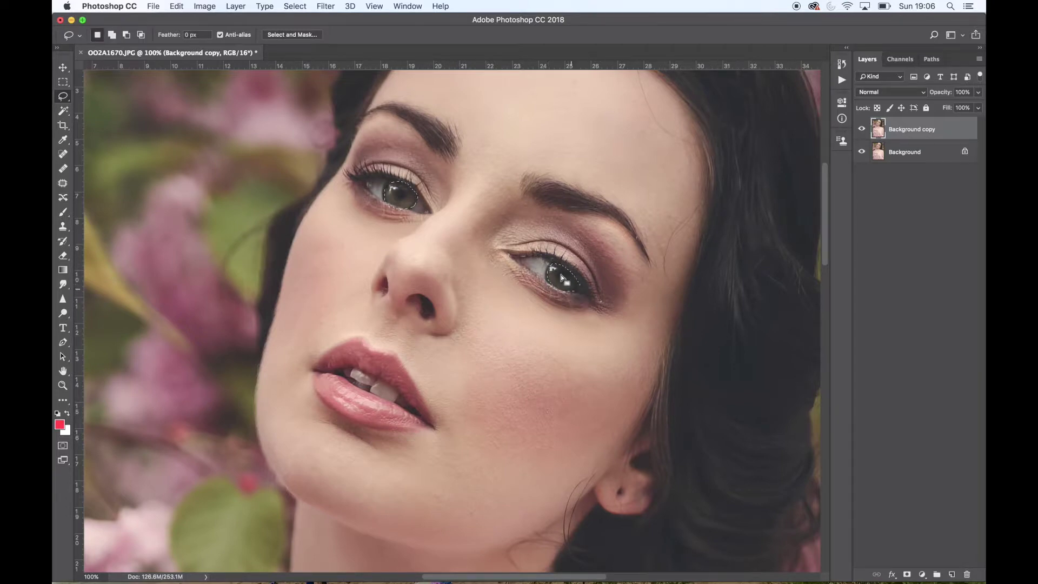
- Create a Levels adjustment layer from the iris selection with the default name and settings
left_click(241, 7)
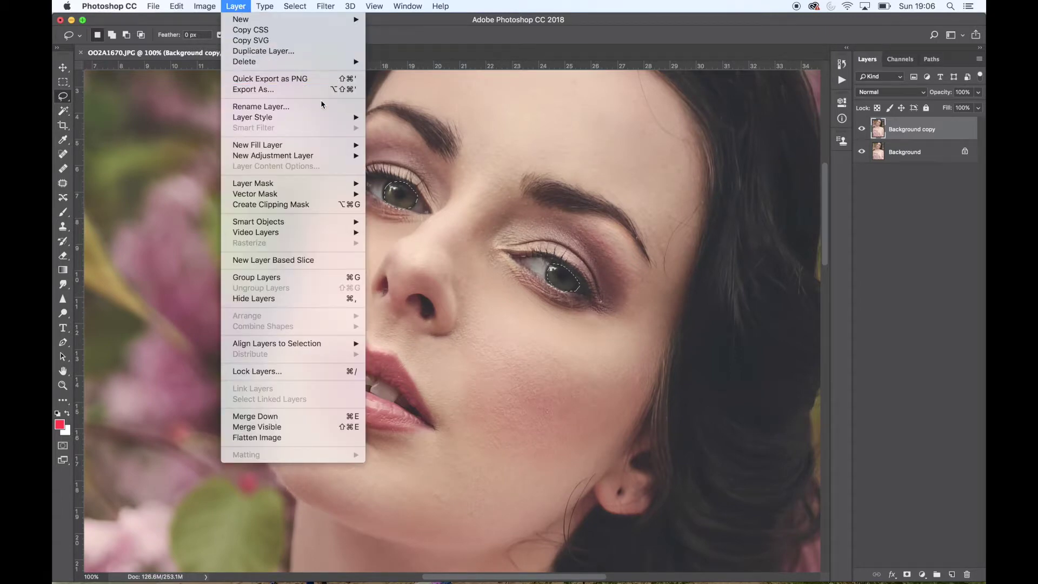
mouse_move(344, 156)
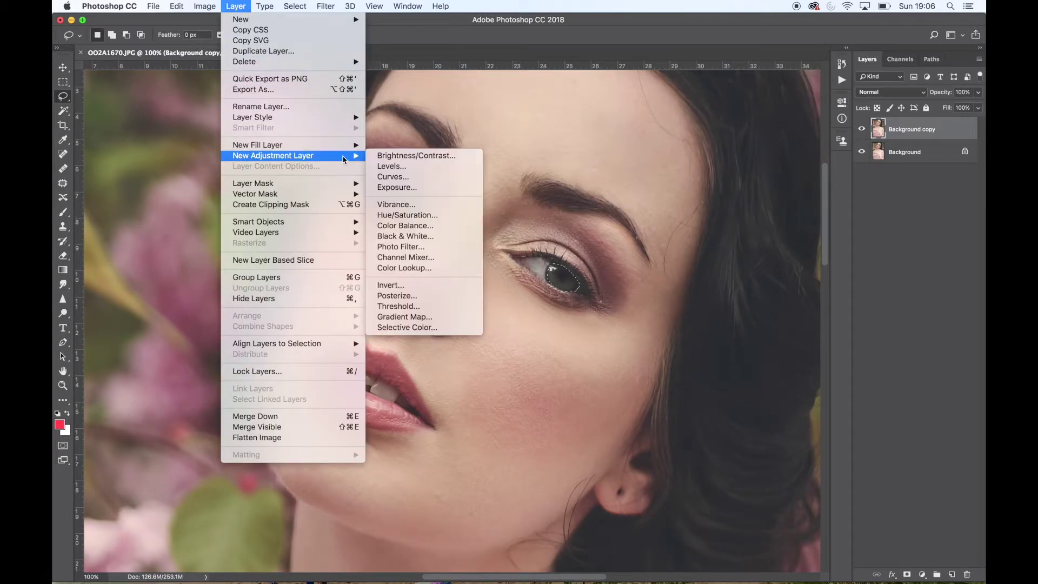
left_click(425, 171)
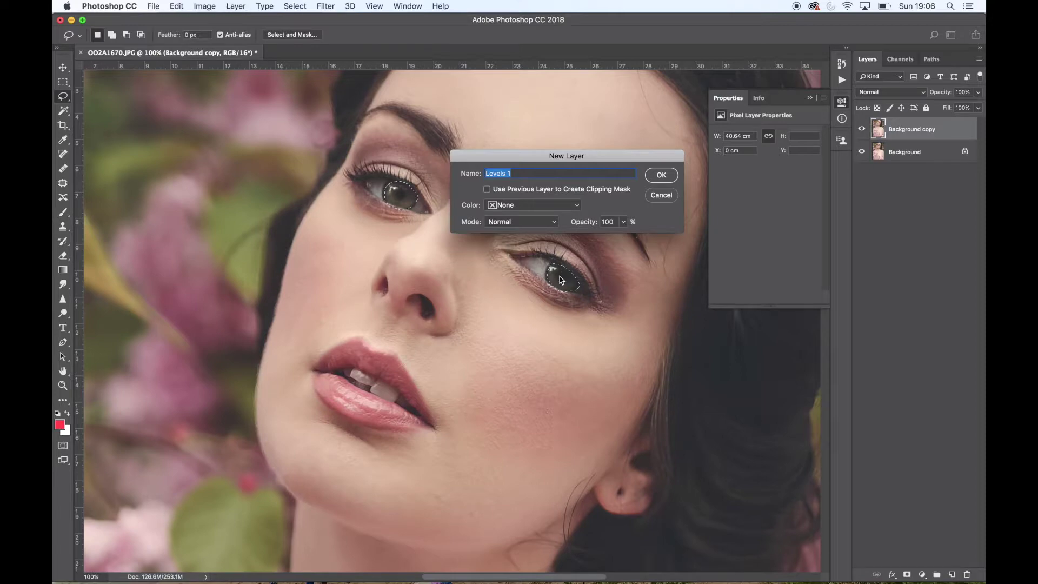
left_click(661, 174)
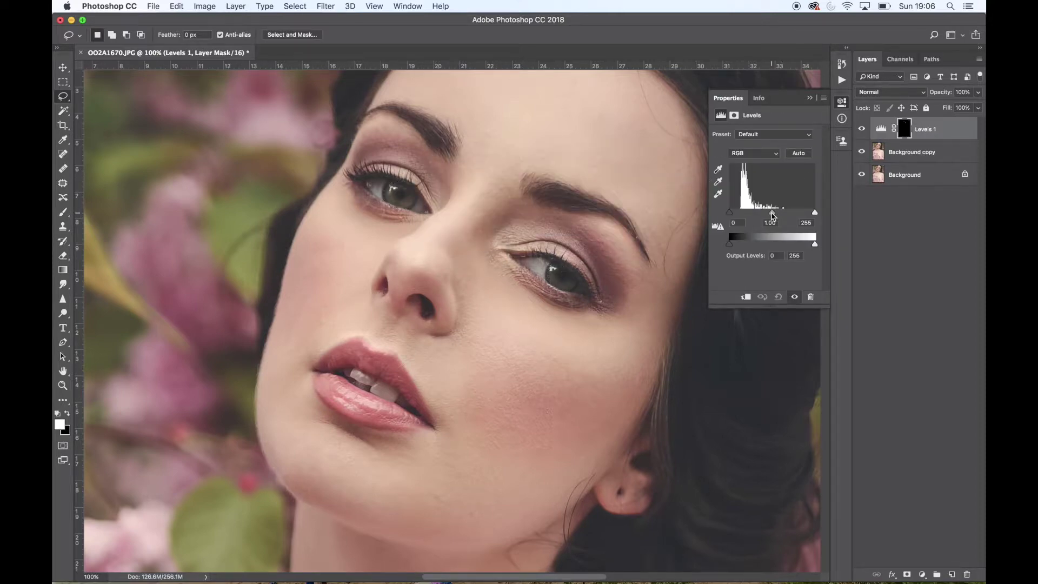
- Brighten the irises in the Levels adjustment by setting the white input level to 215 and fine-tuning the midtones
left_click_drag(772, 215, 774, 216)
left_click_drag(815, 213, 802, 215)
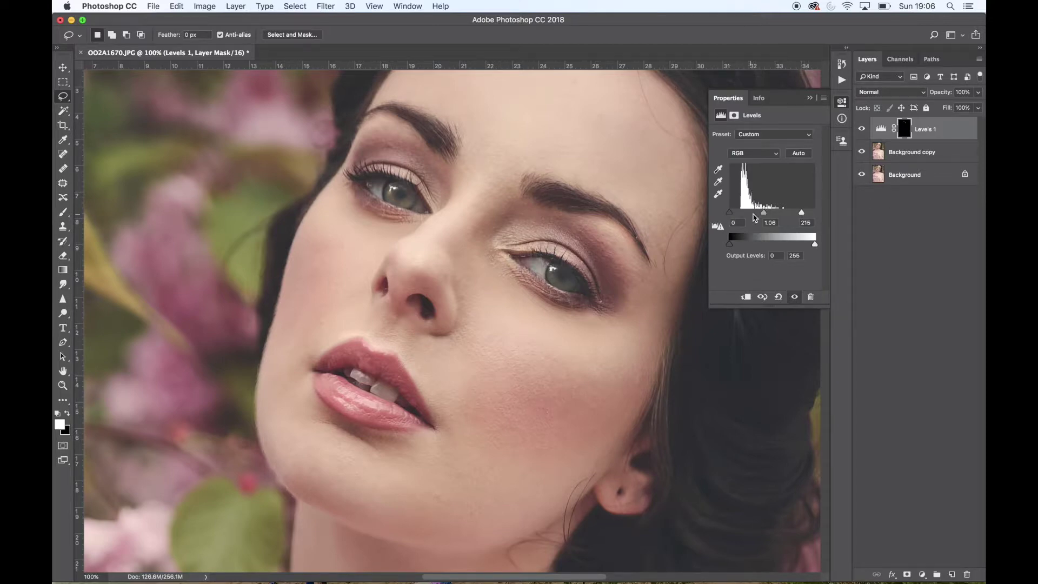
left_click_drag(763, 211, 765, 213)
- Toggle the Levels 1 layer's visibility to compare the irises before and after brightening
left_click(862, 129)
left_click(862, 130)
left_click(863, 130)
left_click(862, 130)
- Soften the Levels 1 layer mask with a Gaussian Blur, using a slightly reduced radius
left_click(880, 129)
left_click(903, 131)
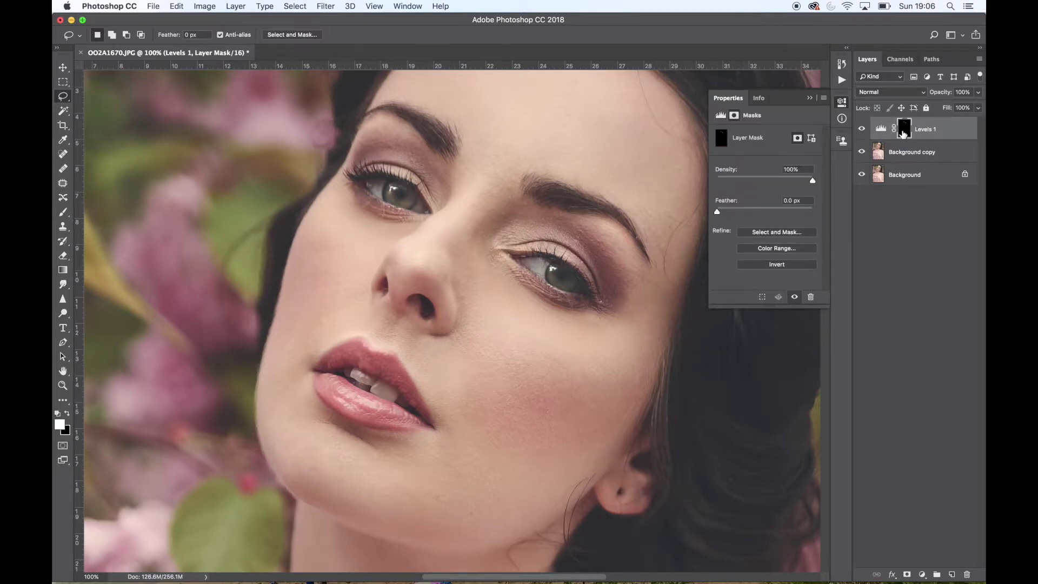
left_click(810, 99)
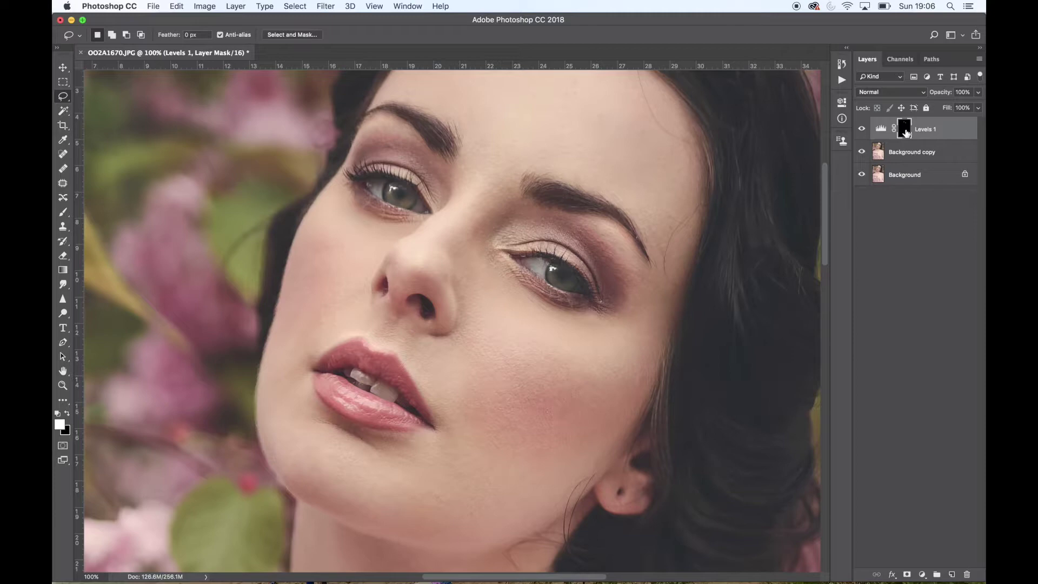
left_click(881, 129)
left_click(905, 131)
left_click(326, 6)
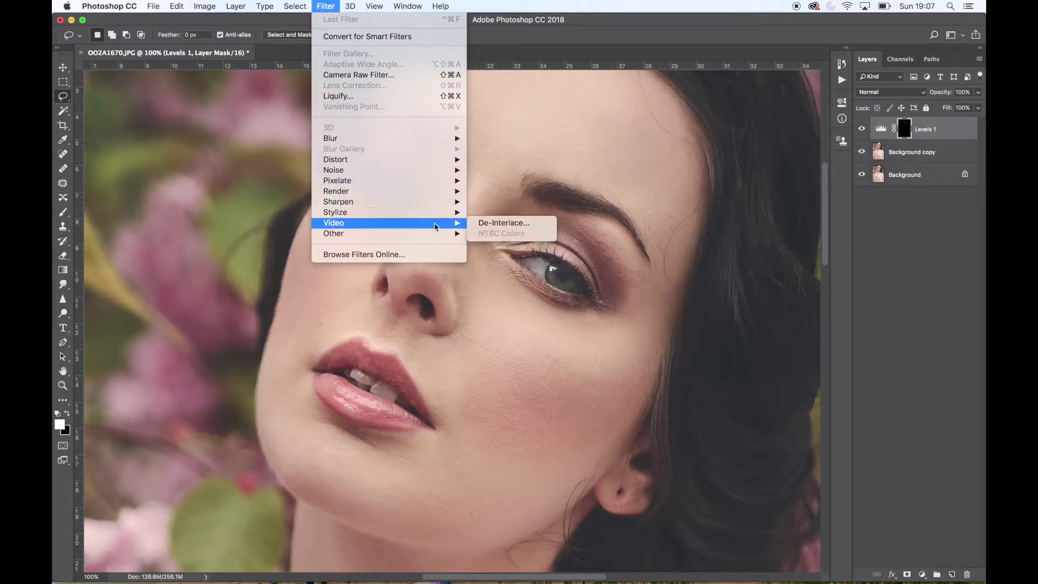
mouse_move(419, 139)
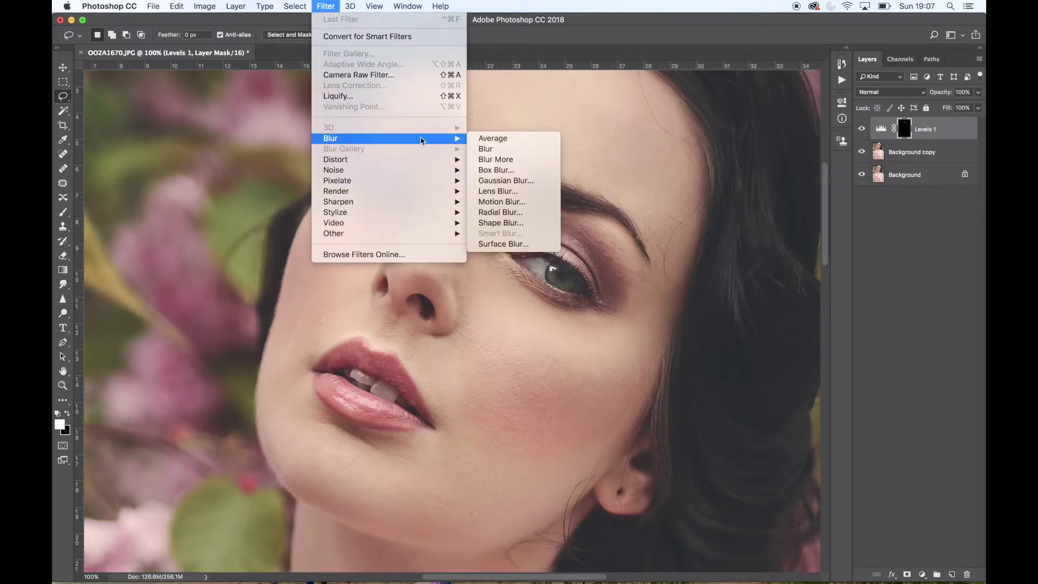
left_click(510, 181)
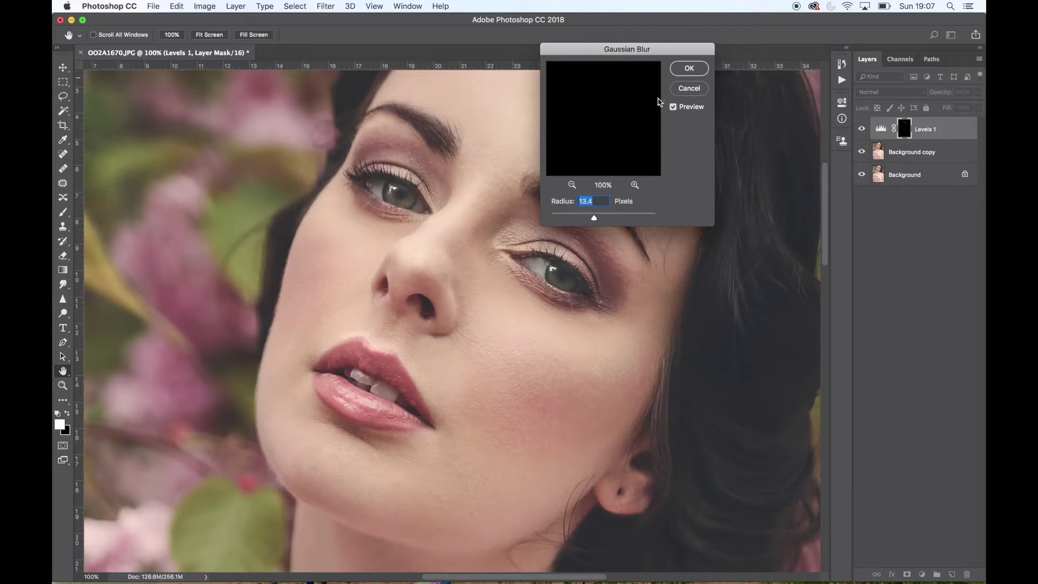
left_click_drag(594, 217, 590, 220)
left_click(689, 69)
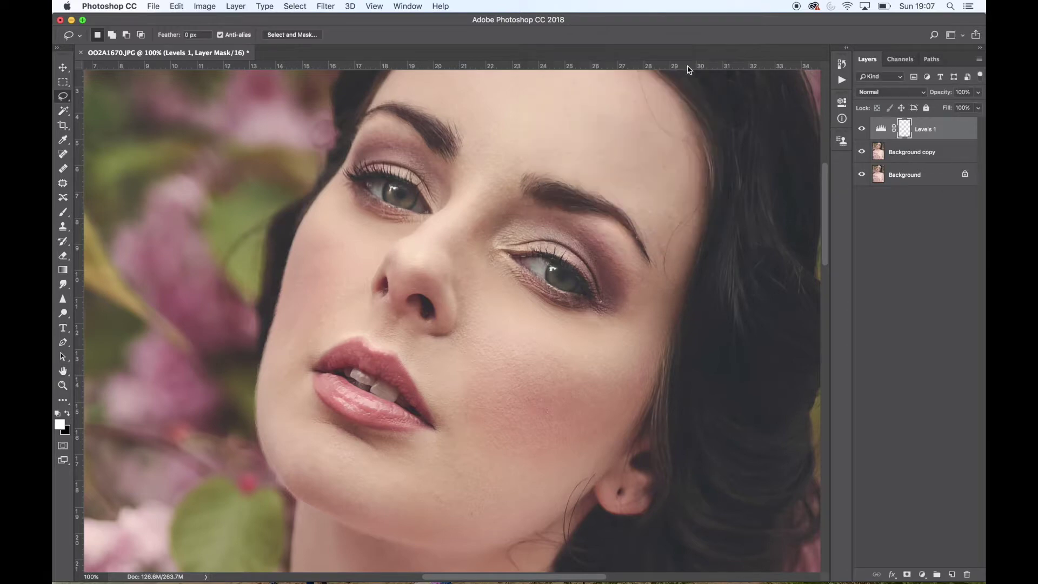
- Compare the portrait with the Levels 1 layer hidden and shown, and examine the whole image at 25%
left_click(862, 131)
left_click(862, 130)
left_click(862, 130)
left_click(861, 130)
key("super+minus")
key("super+minus")
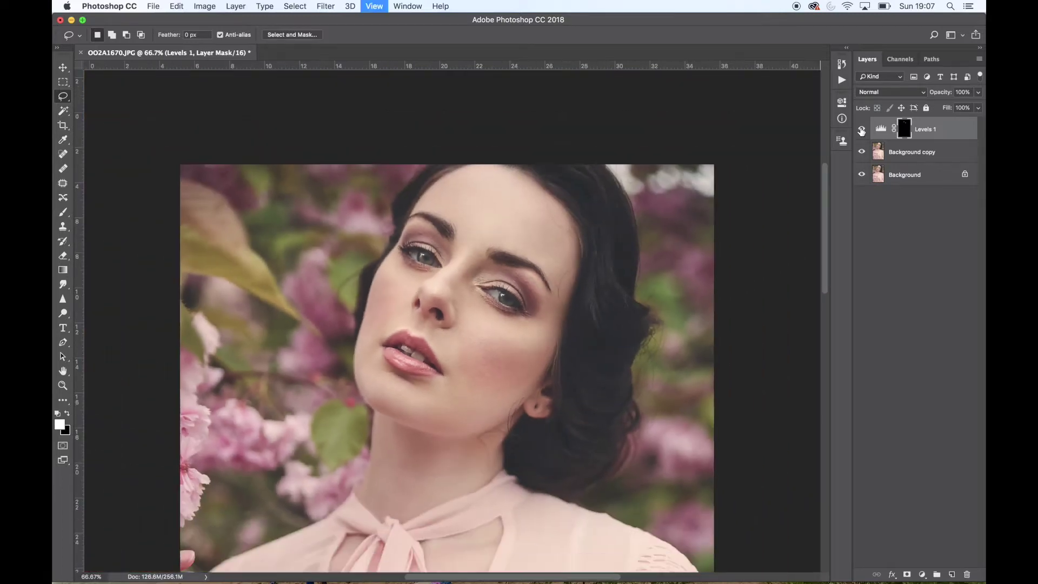
key("super+minus")
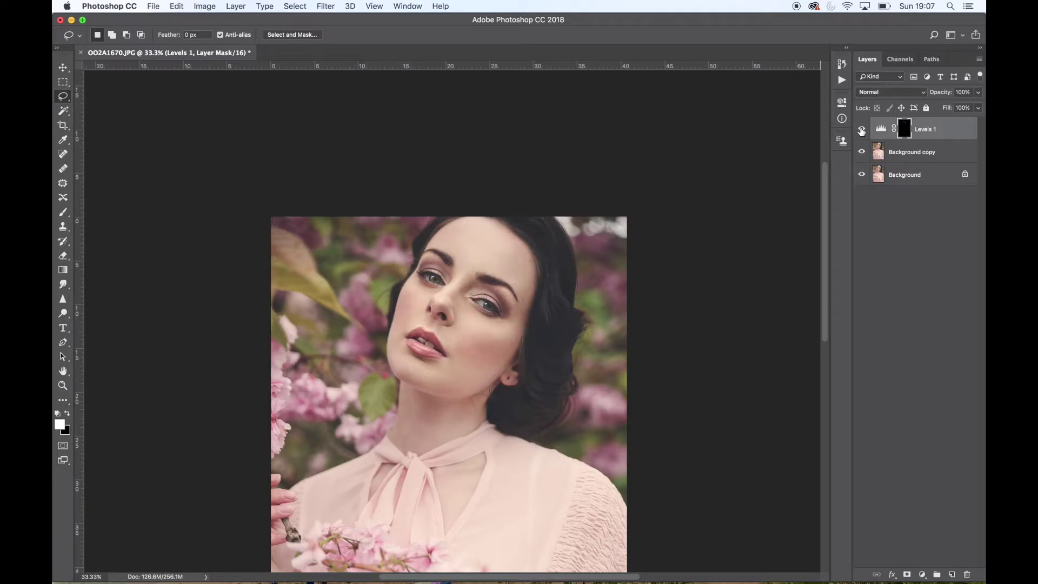
key("super+minus")
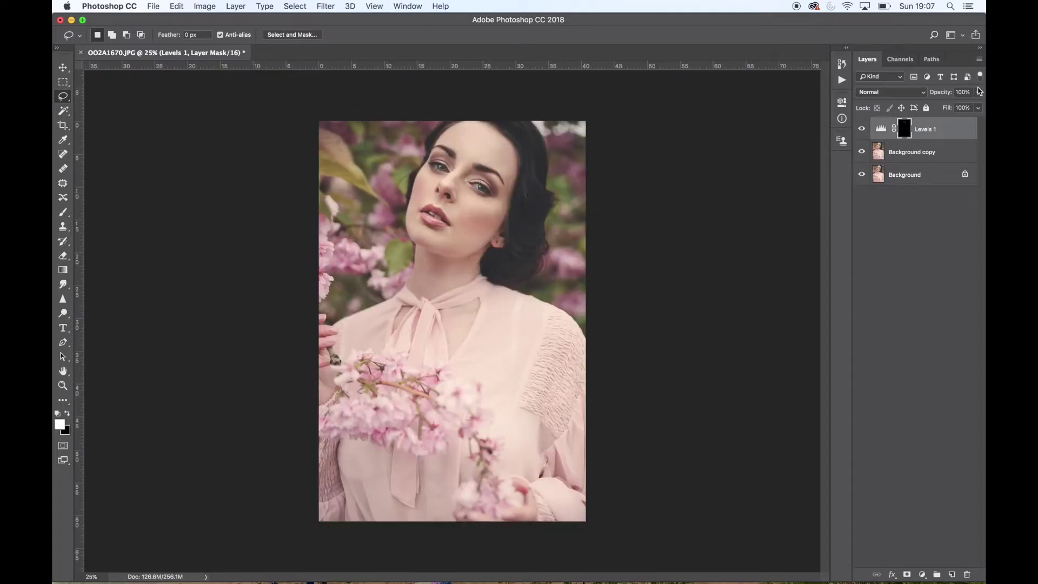
- Enlarge the Dodge tool's brush to 476 px and make Background copy the active layer
left_click(63, 314)
left_click(111, 35)
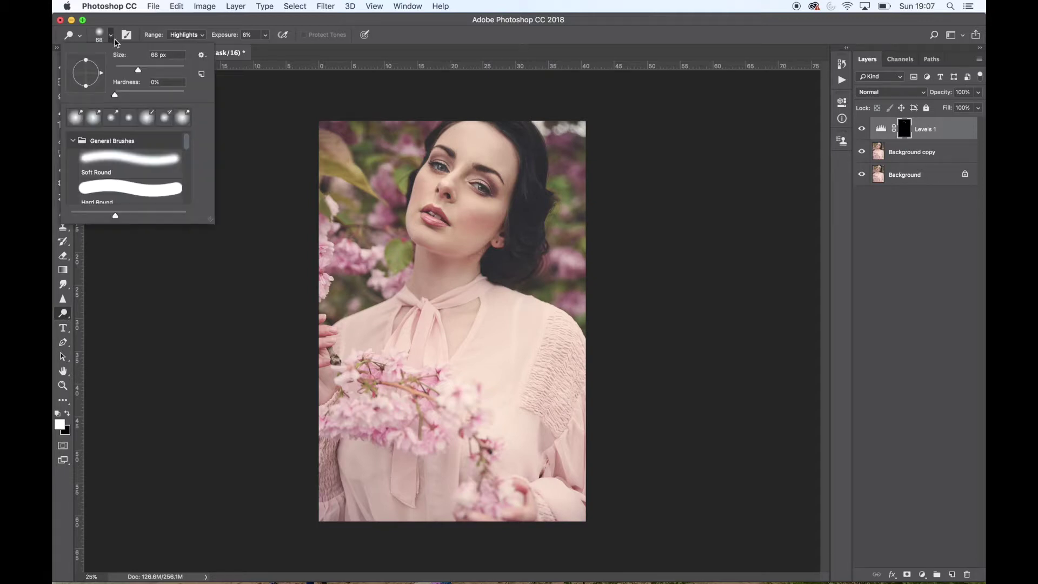
left_click(178, 71)
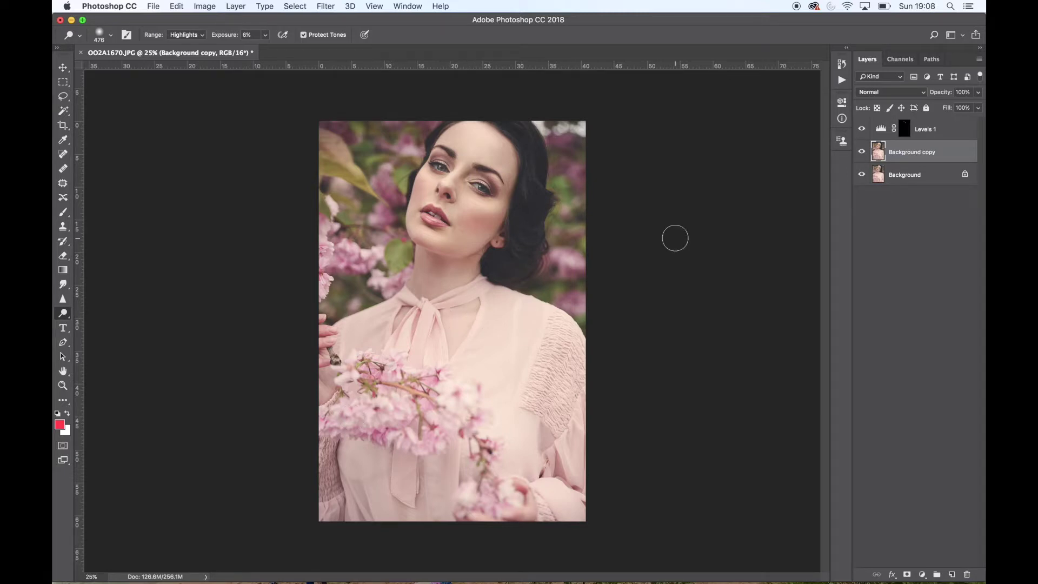
- Close the OO2A1670.JPG document and save its changes
key("super+plus")
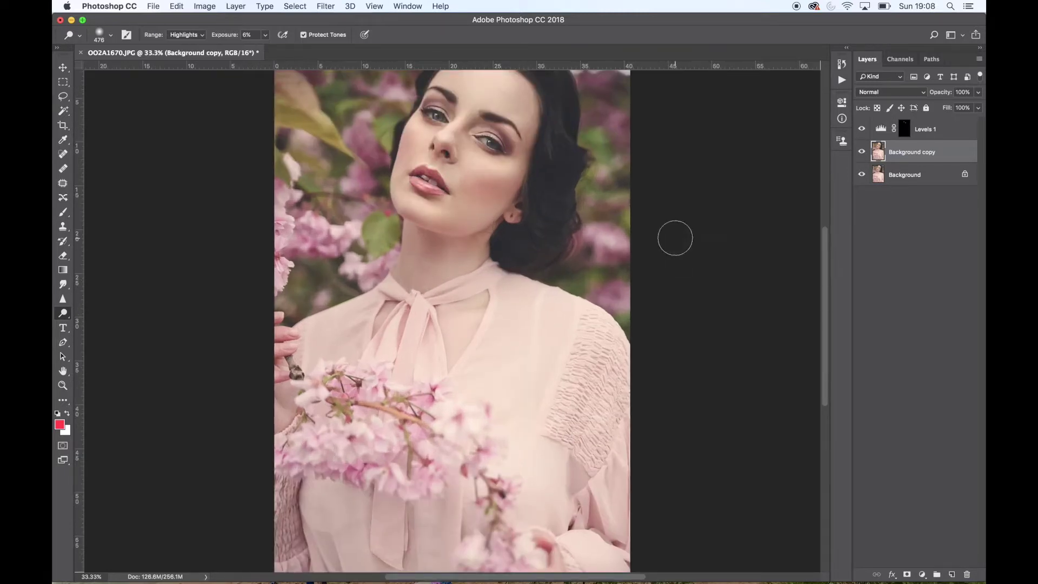
left_click_drag(826, 269, 825, 283)
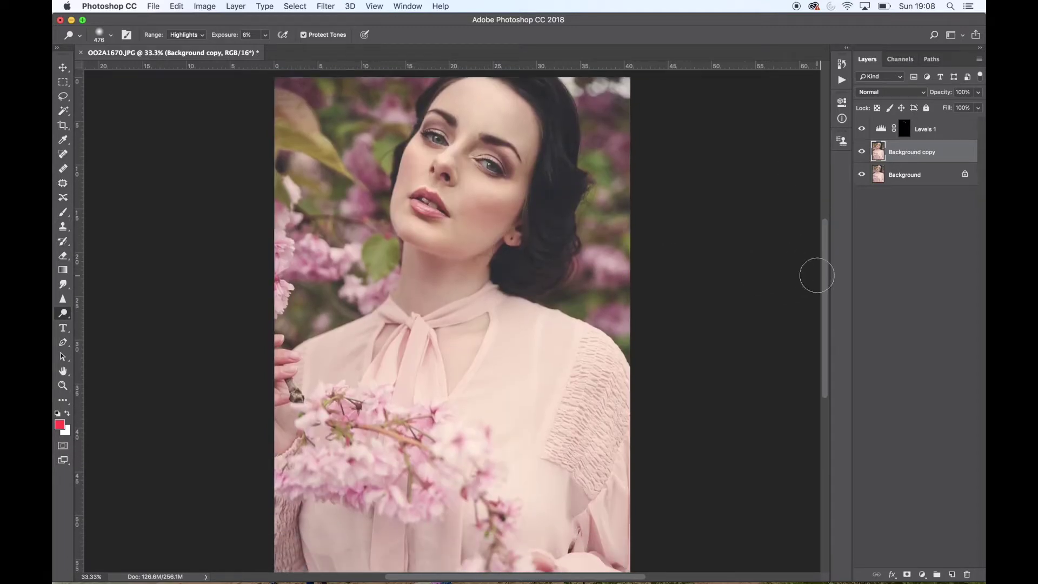
left_click(81, 53)
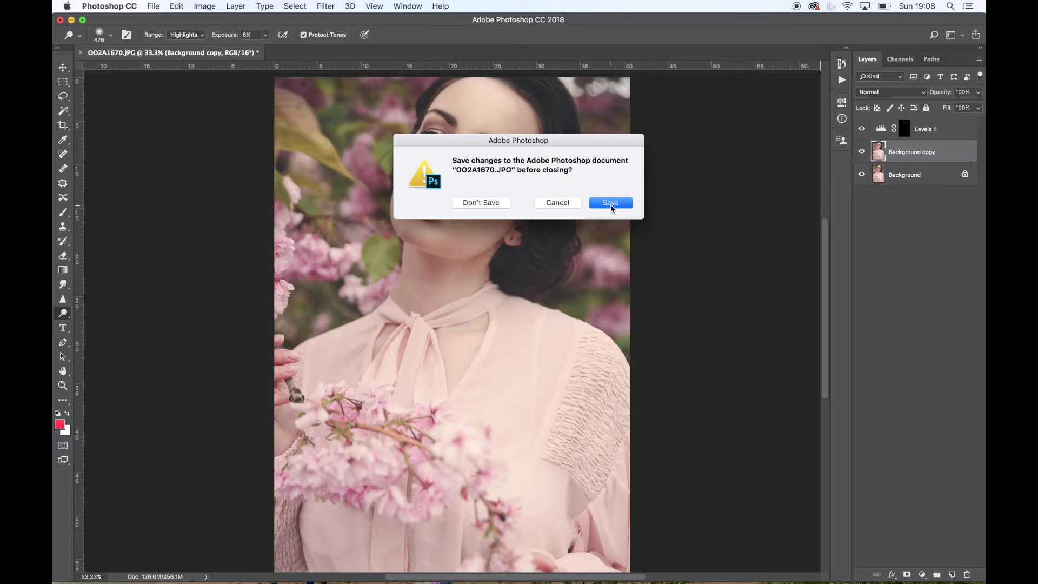
left_click(611, 203)
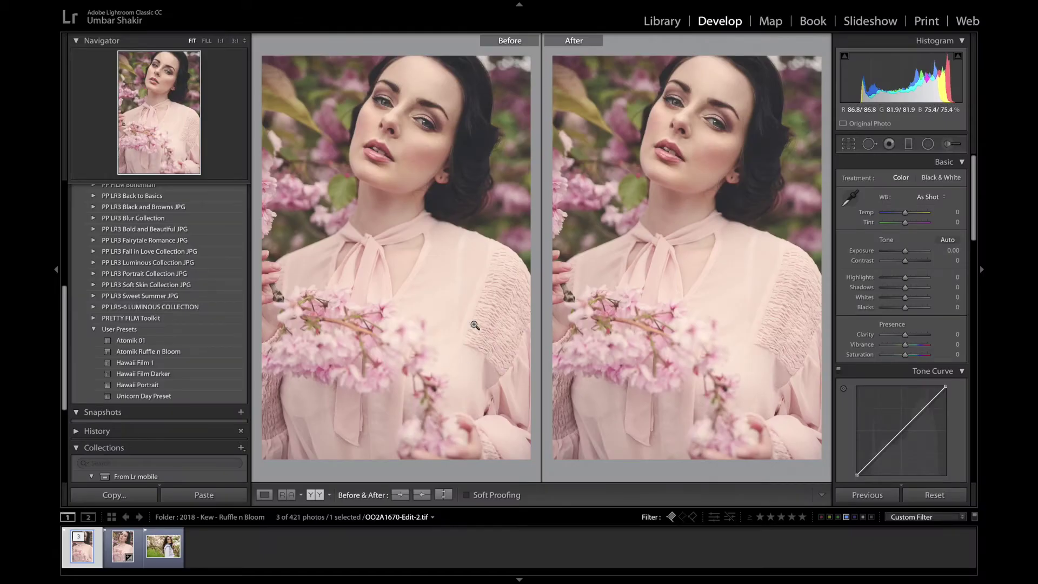
- Switch Lightroom to the single-image view and compare OO2A1670.JPG with the retouched OO2A1670-Edit-2.tif
left_click(264, 495)
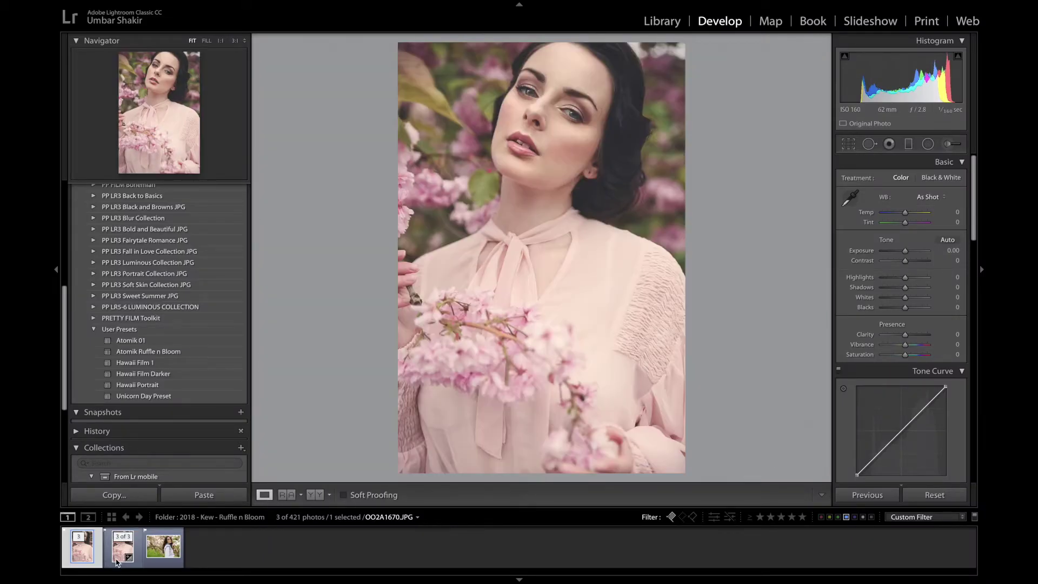
left_click(118, 557)
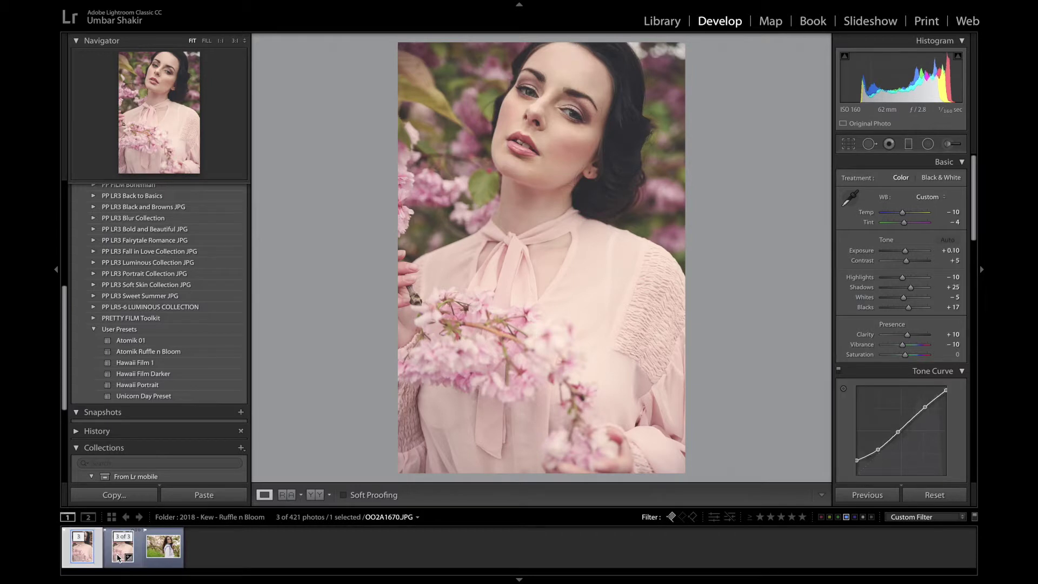
left_click(78, 557)
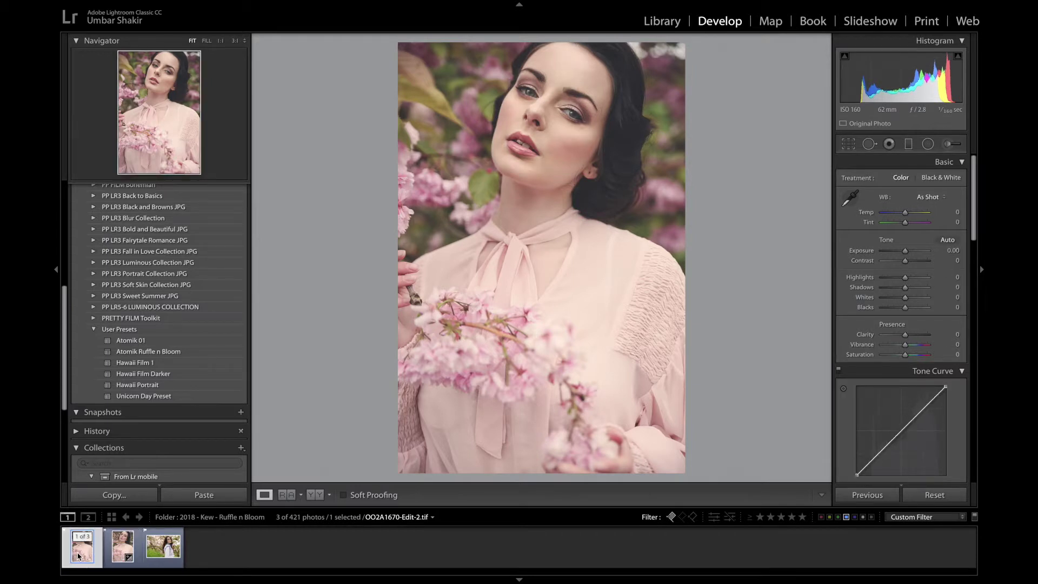
- Try the Bokeh Vertical presets Confetti, Creamy and Rainbow from PP Bonus Beta Vertical Luminous (Left) on the retouched portrait
scroll(167, 246, "up", 3)
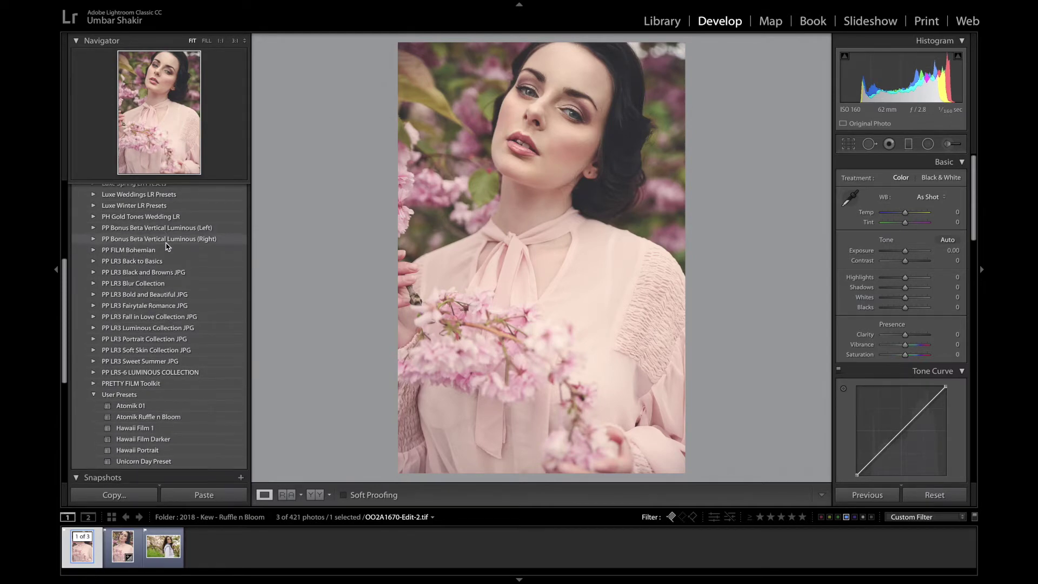
scroll(166, 246, "down", 2)
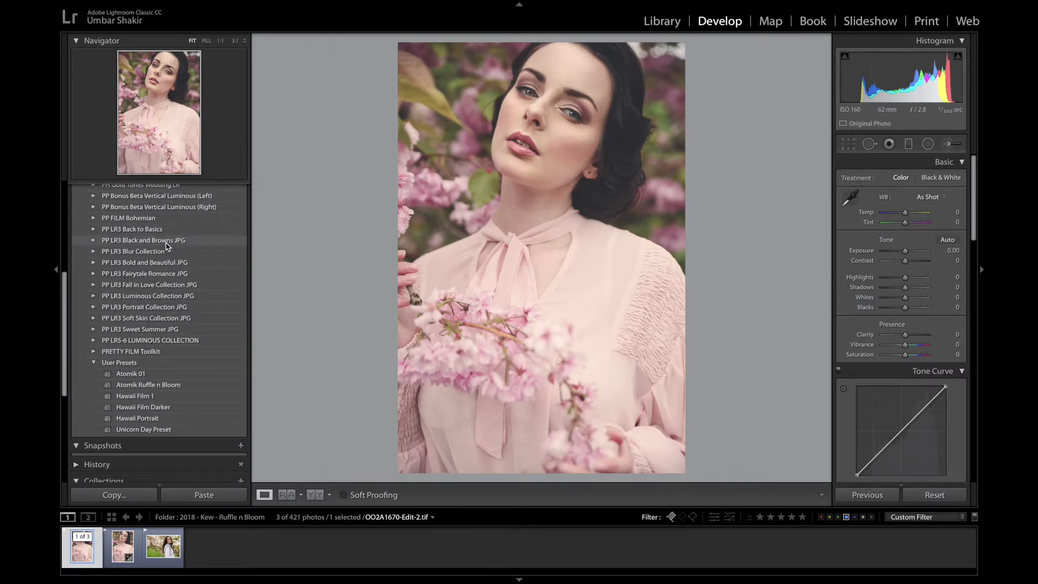
scroll(167, 246, "up", 1)
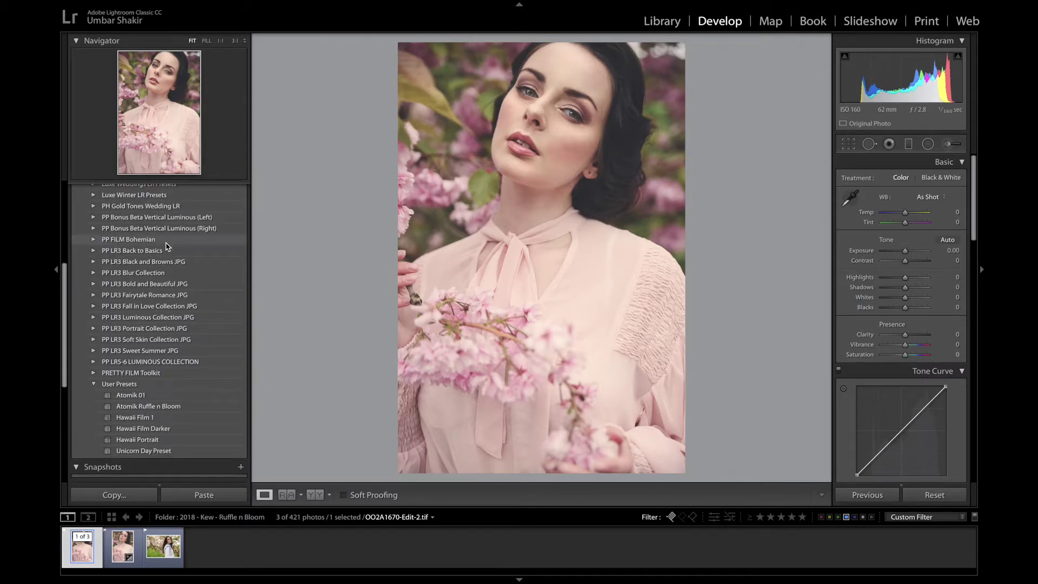
scroll(166, 246, "up", 1)
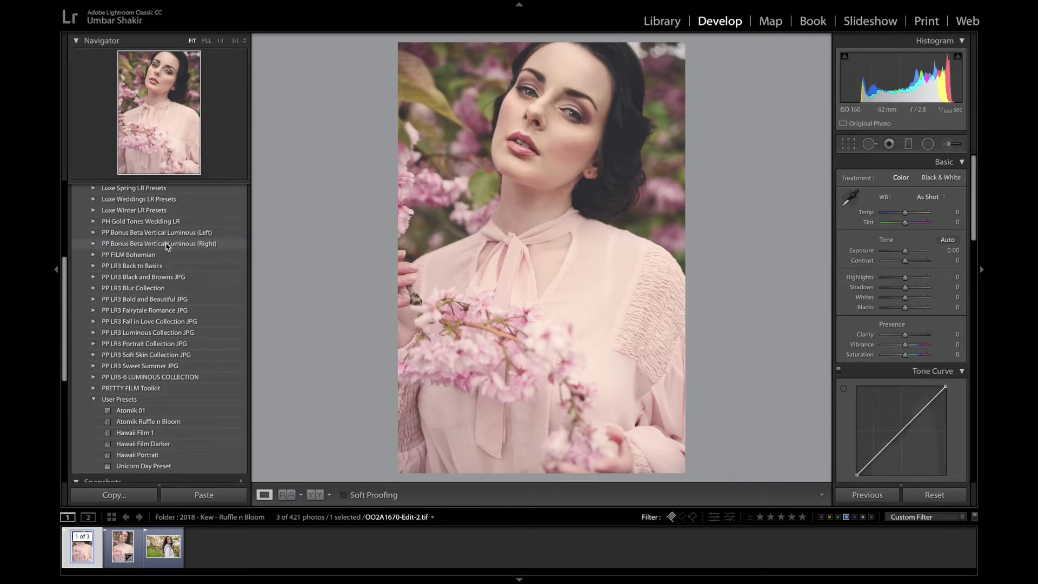
left_click(94, 233)
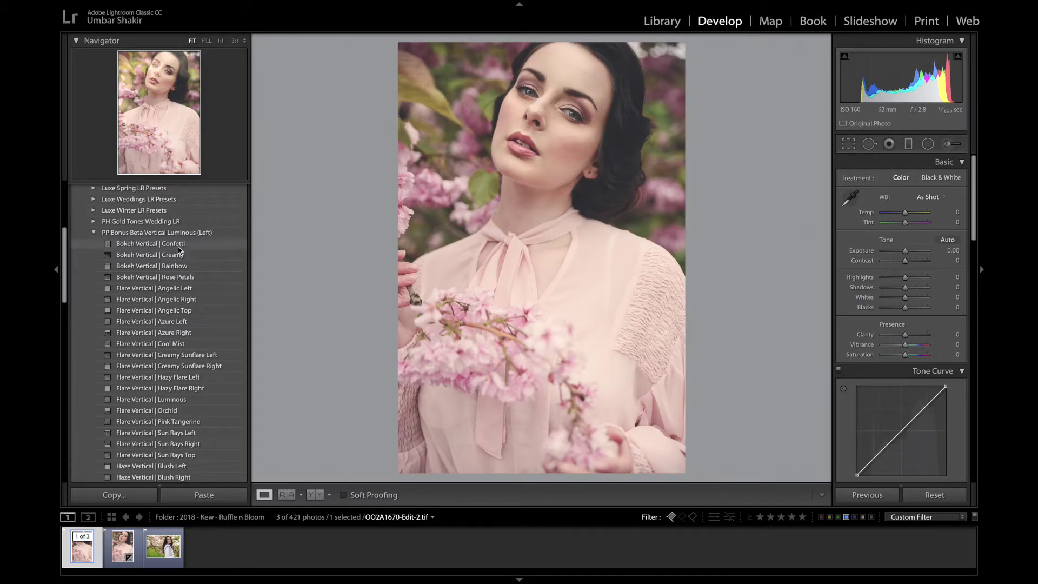
left_click(179, 245)
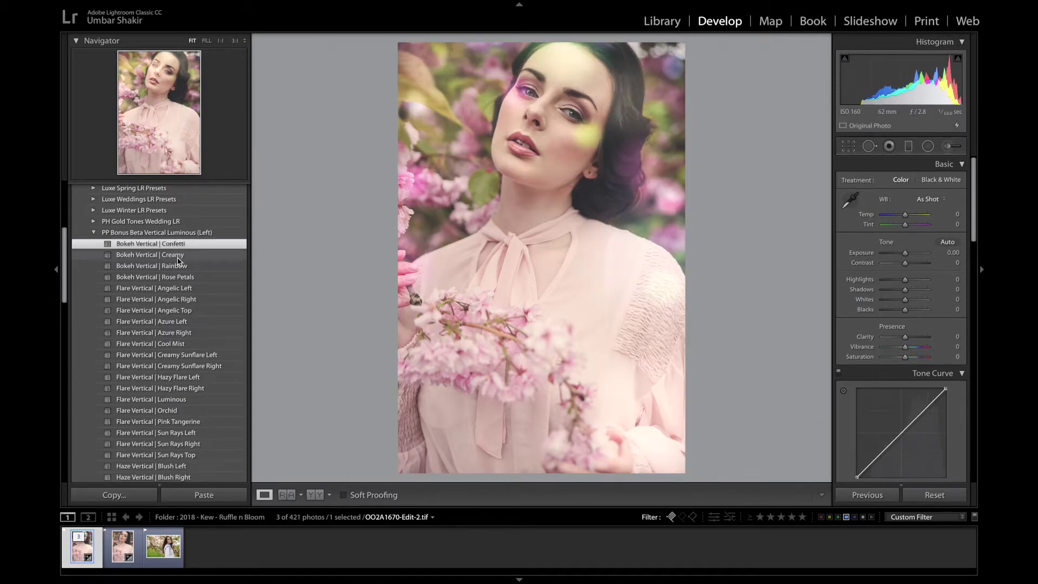
left_click(178, 256)
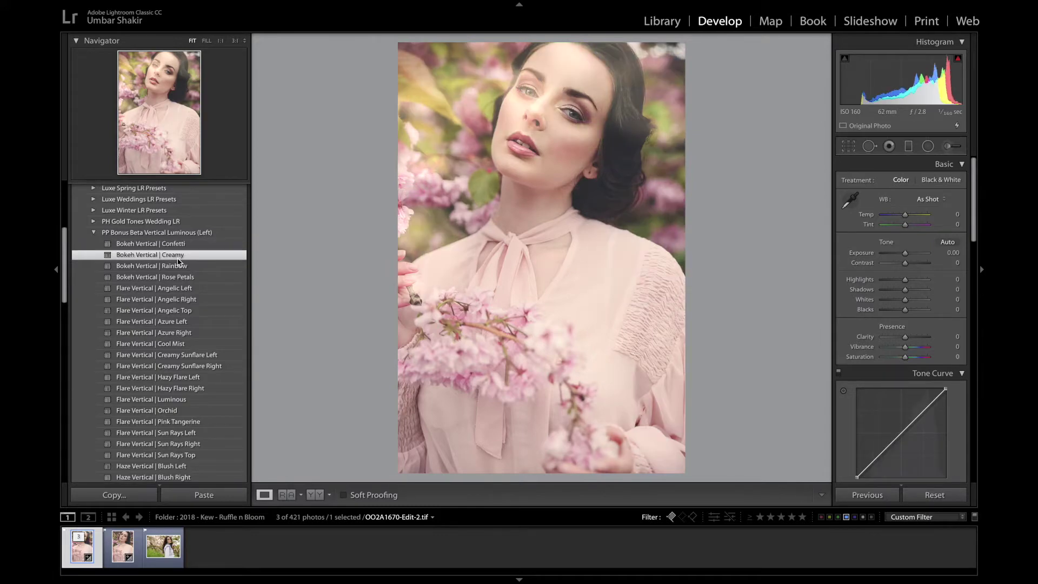
left_click(179, 268)
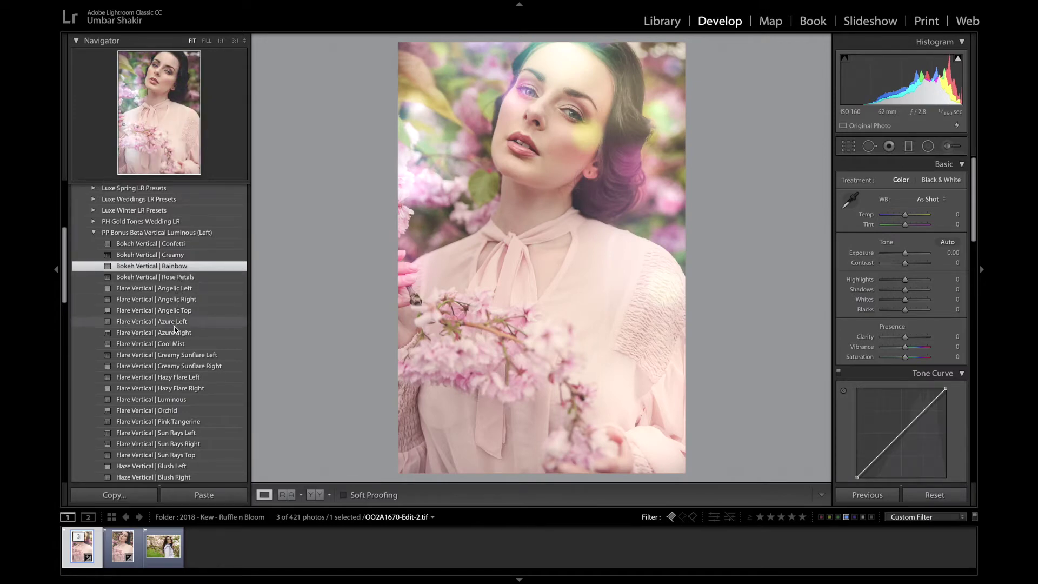
- Apply the Flare Vertical | Cool Mist preset to the retouched portrait and inspect the radial filters it adds
scroll(181, 359, "down", 1)
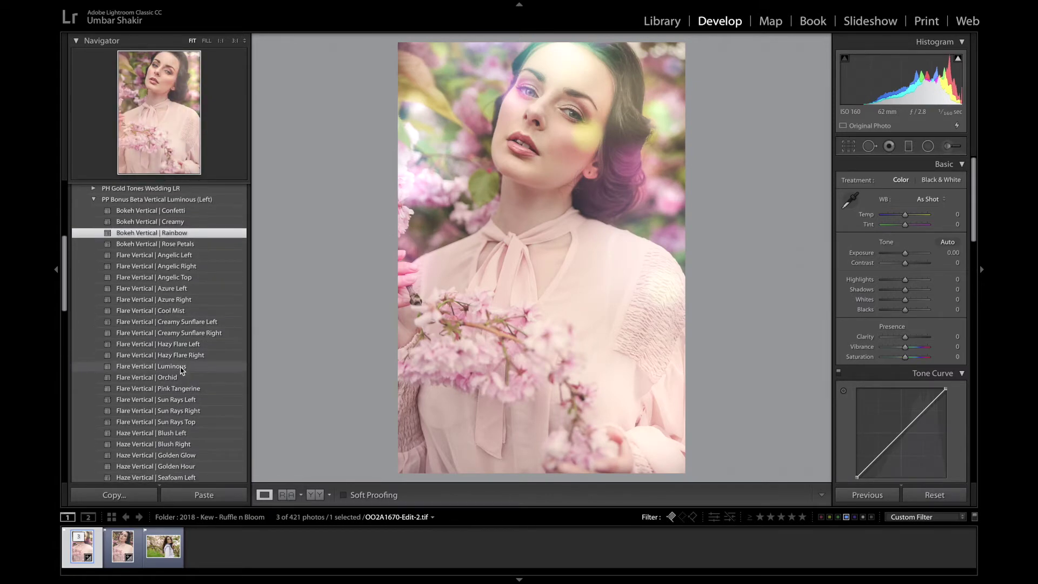
left_click(162, 311)
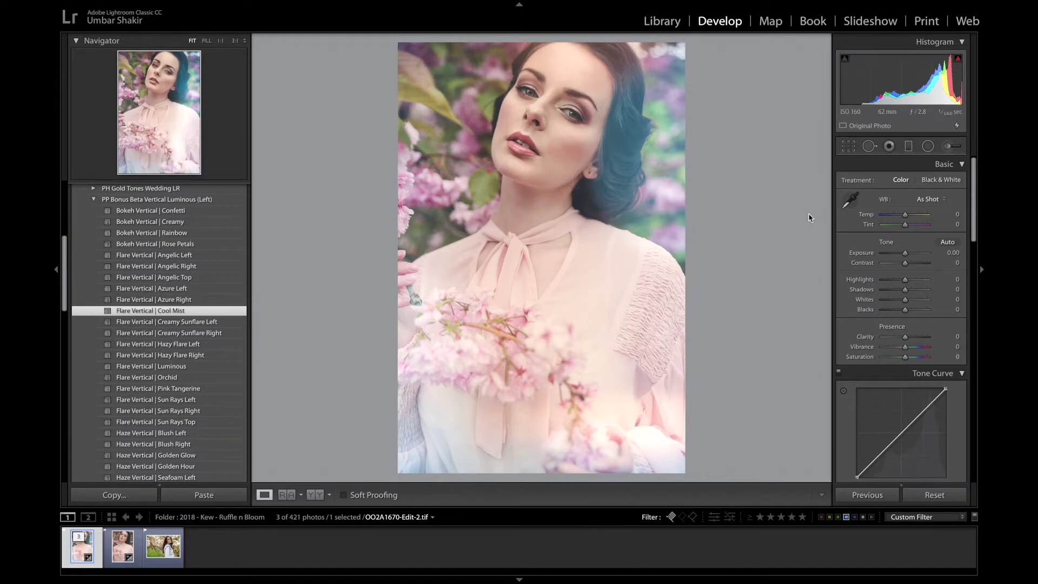
left_click(927, 146)
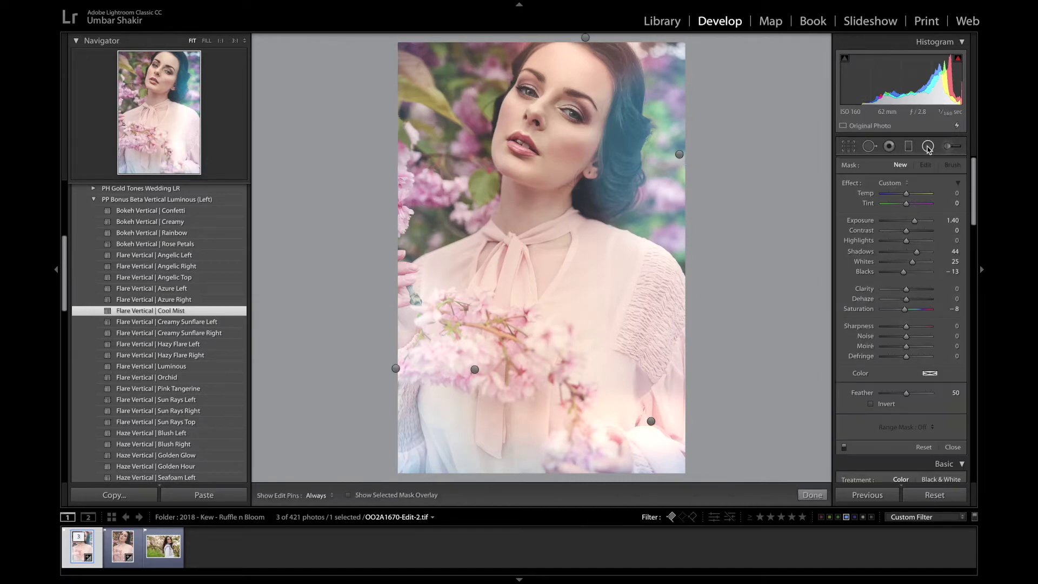
left_click(584, 37)
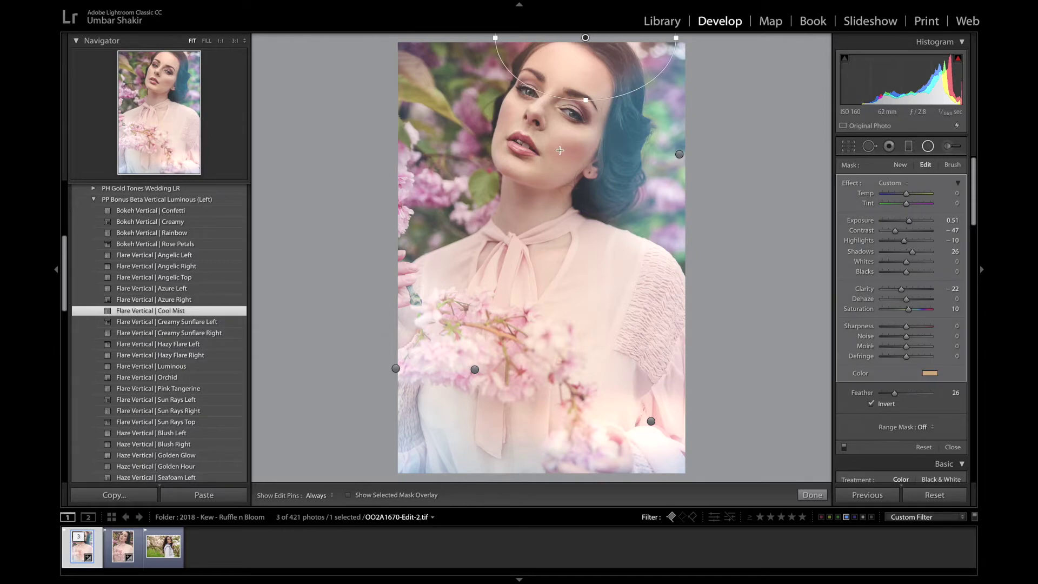
left_click(396, 369)
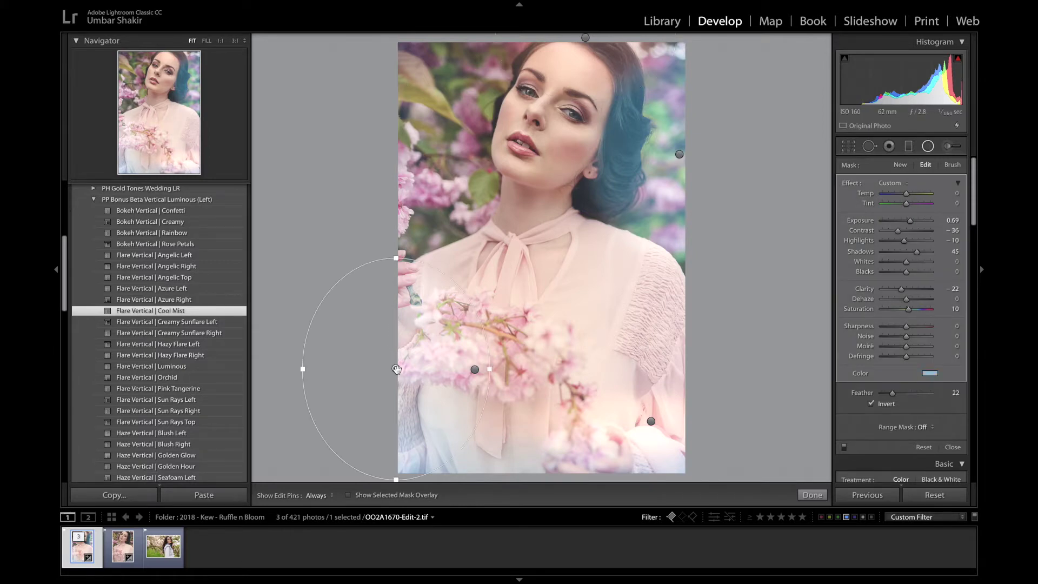
left_click(474, 369)
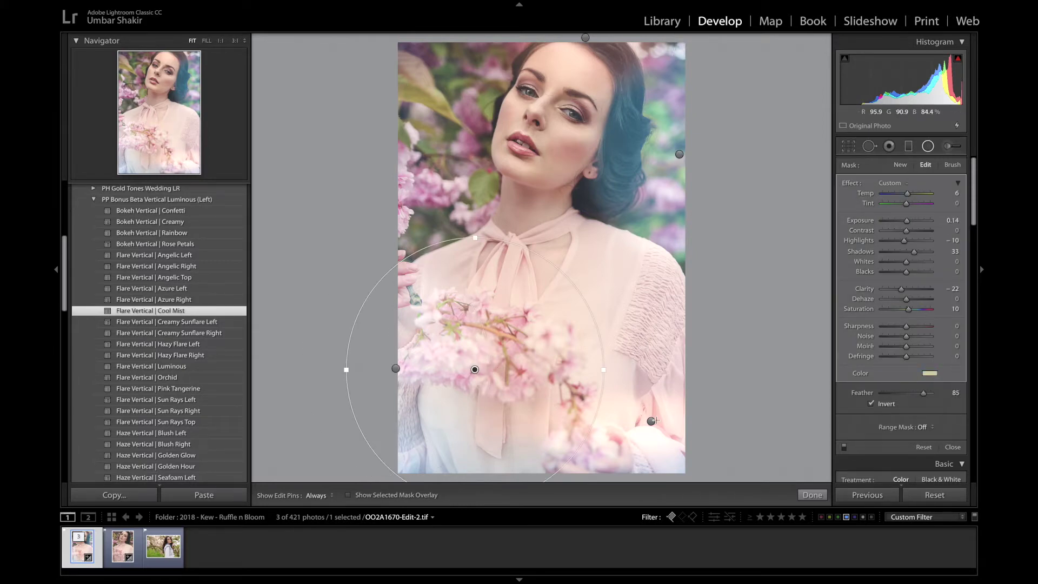
- Move the radial filter over the lower-right sleeve slightly down and inward, and set its feather to 100, exposure to 0.11 and contrast to -34
left_click(651, 420)
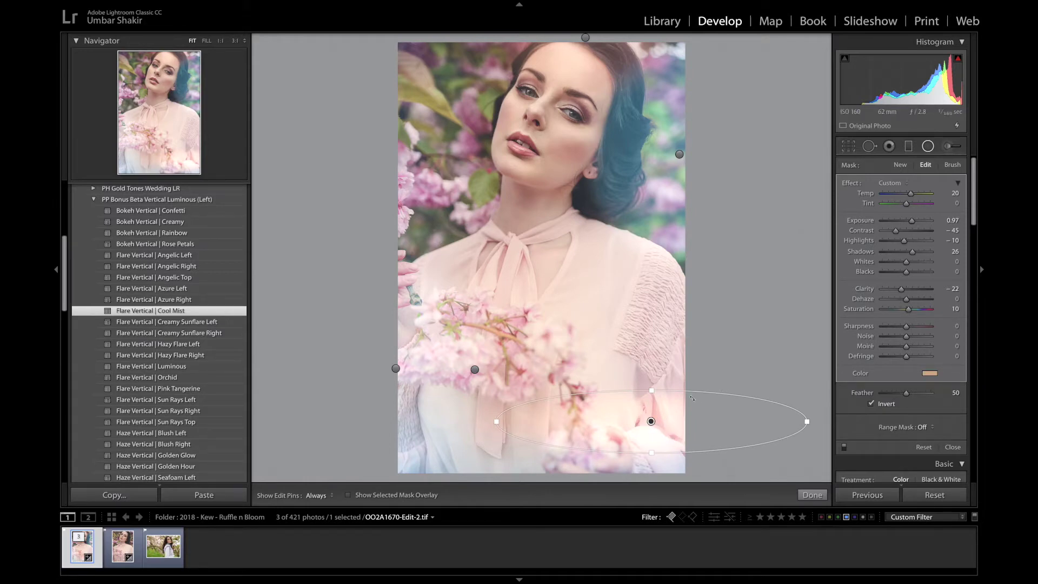
left_click_drag(650, 420, 638, 433)
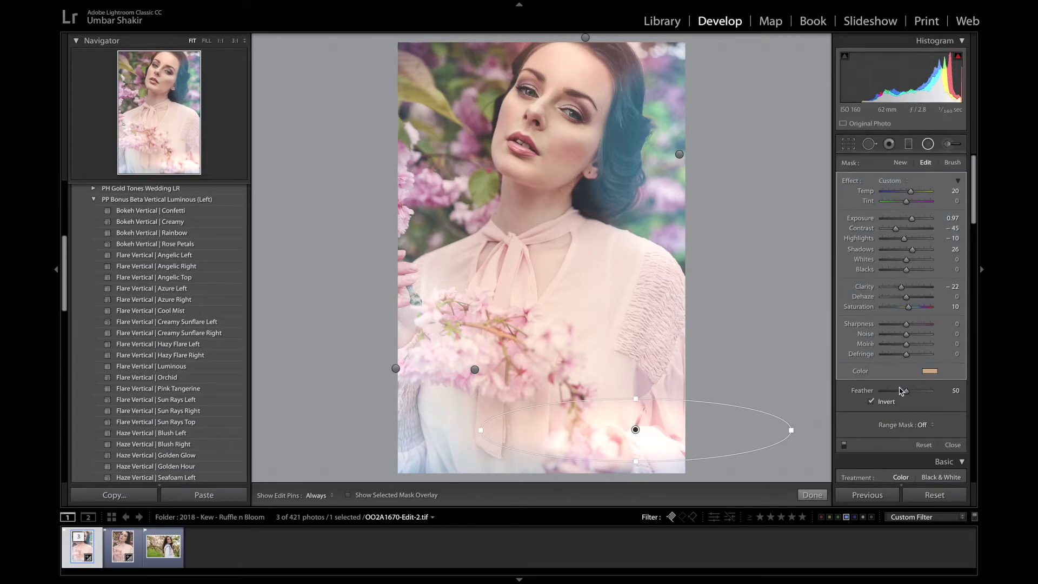
left_click_drag(908, 398, 941, 400)
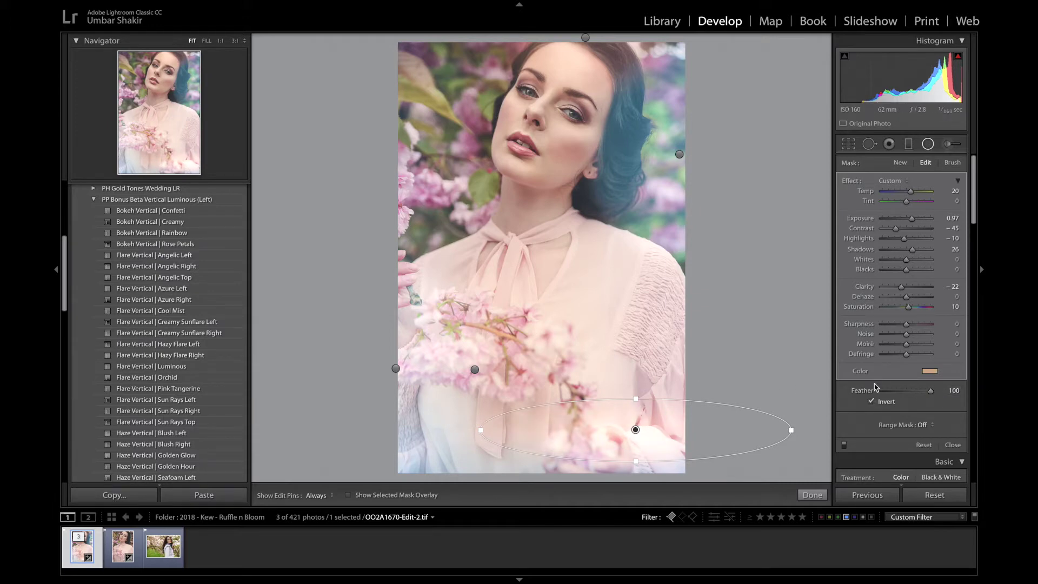
left_click_drag(912, 219, 911, 219)
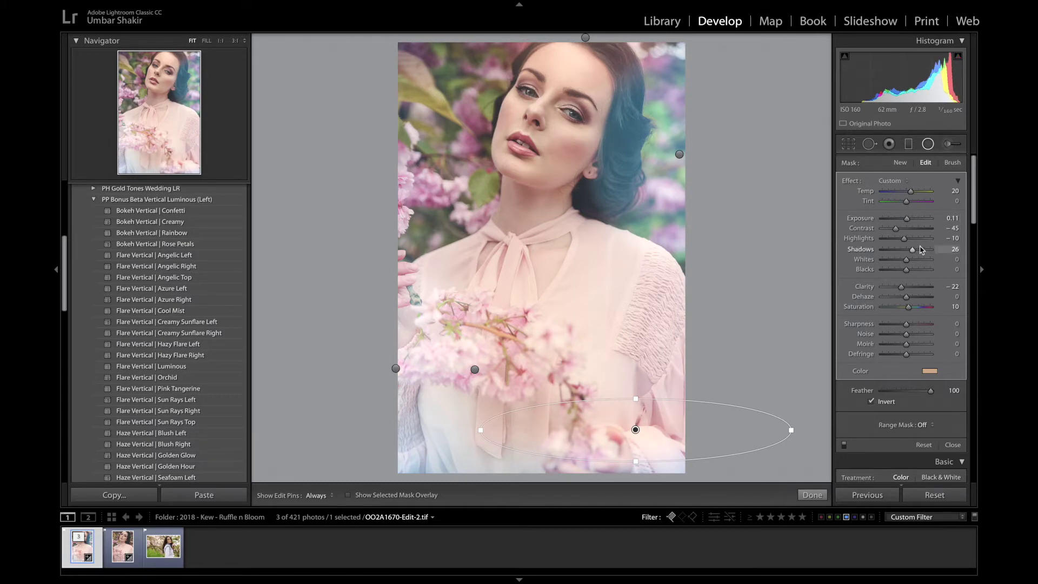
left_click_drag(898, 233, 899, 231)
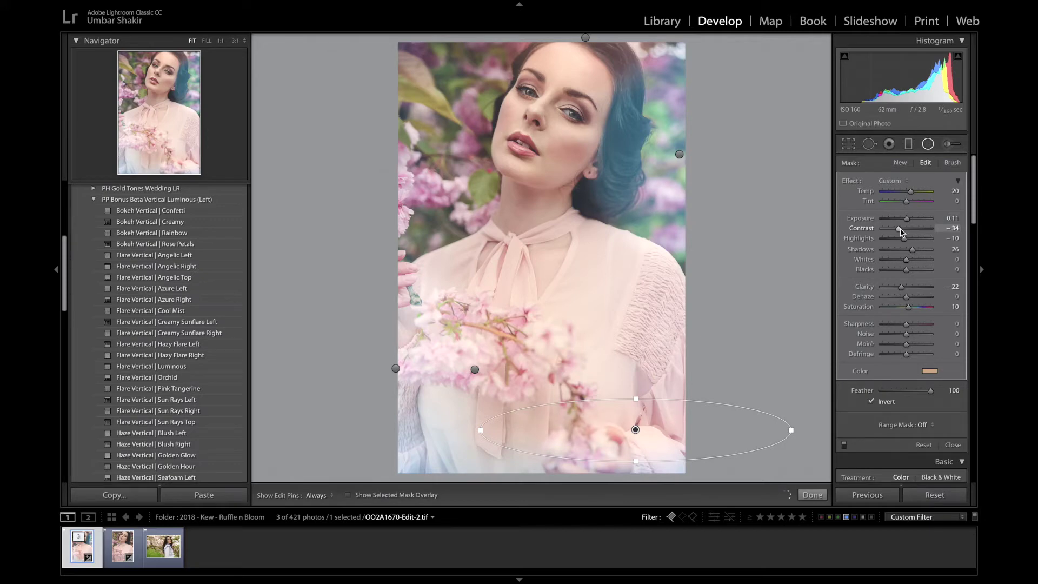
- Set the feather of the blue radial filter beside the hair to 98 and of the one above the head to 63, adjusting the latter's exposure
left_click(678, 154)
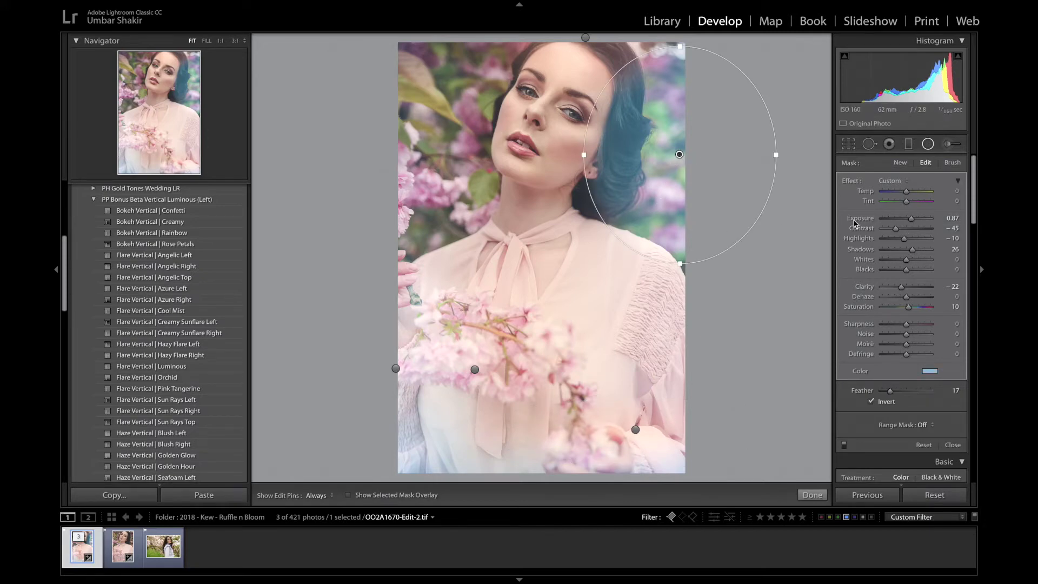
left_click_drag(891, 392, 937, 405)
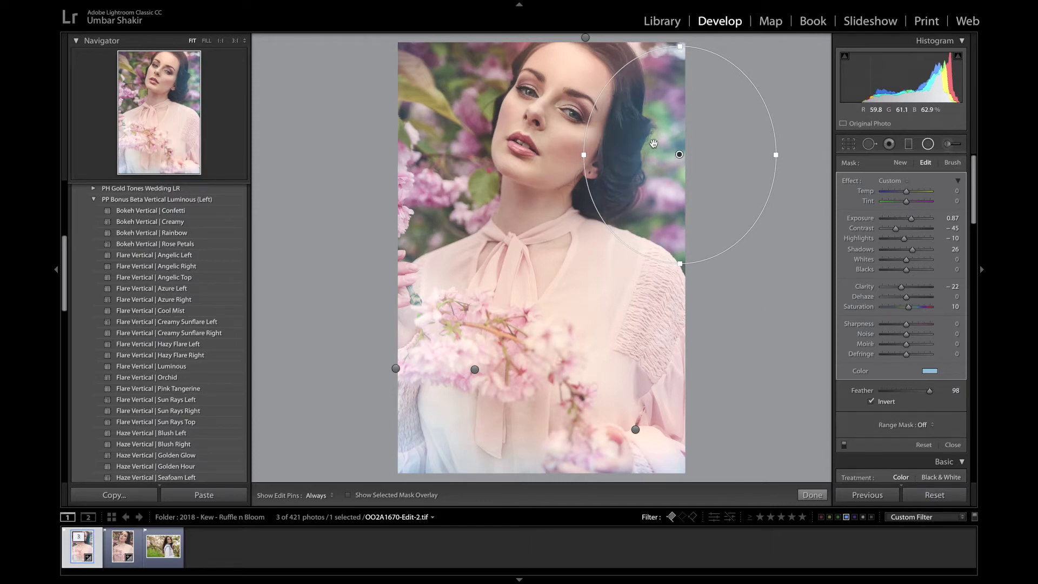
left_click(585, 38)
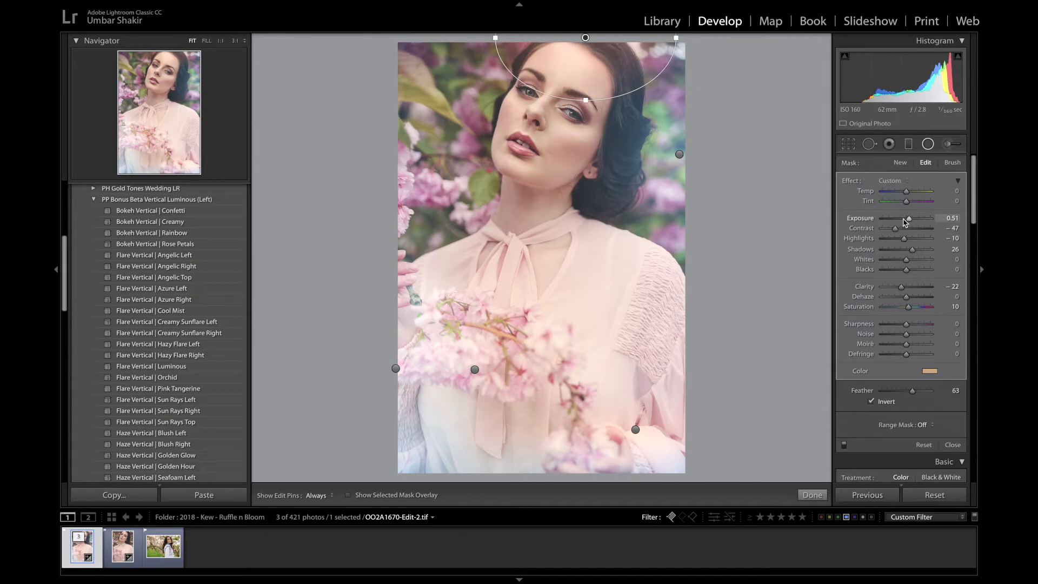
left_click_drag(910, 222, 910, 222)
- Lower the color saturation of the blue radial filter at the photo's left edge and increase its feather
left_click(396, 369)
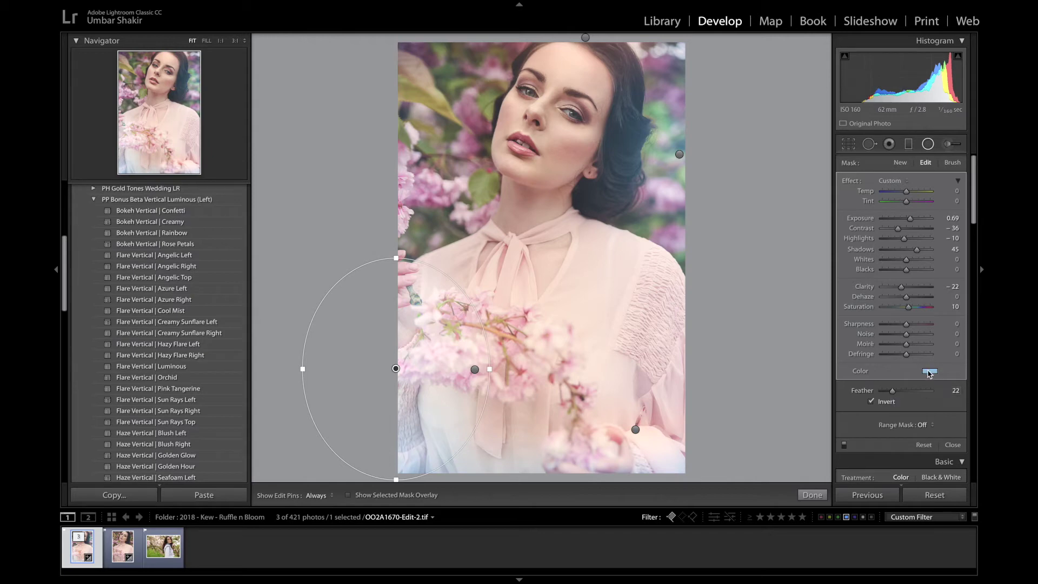
left_click(928, 372)
left_click_drag(841, 435, 833, 437)
left_click(934, 370)
left_click_drag(893, 393, 916, 398)
- Move the radial filter on the blossoms down and right over the blouse, reduce its color saturation below 25%, and finish radial filter editing
left_click(474, 369)
left_click_drag(474, 370, 504, 410)
left_click(930, 371)
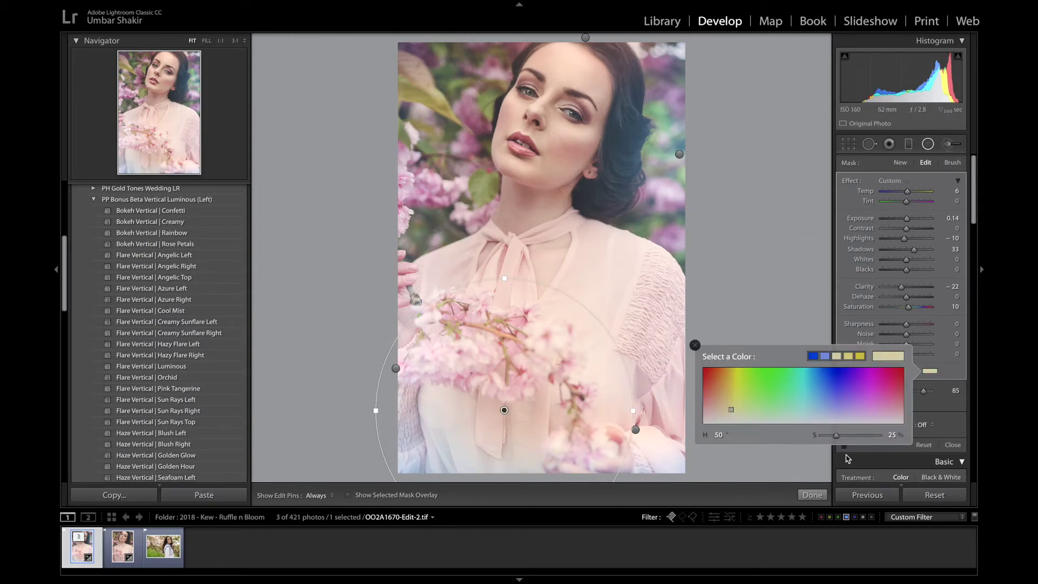
left_click_drag(835, 436, 826, 435)
left_click(950, 402)
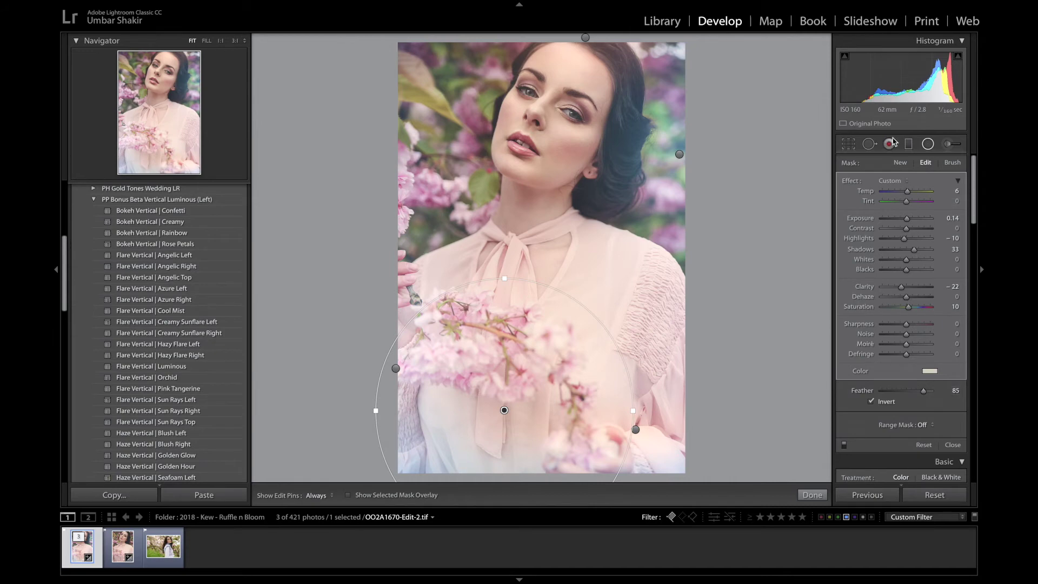
left_click(927, 145)
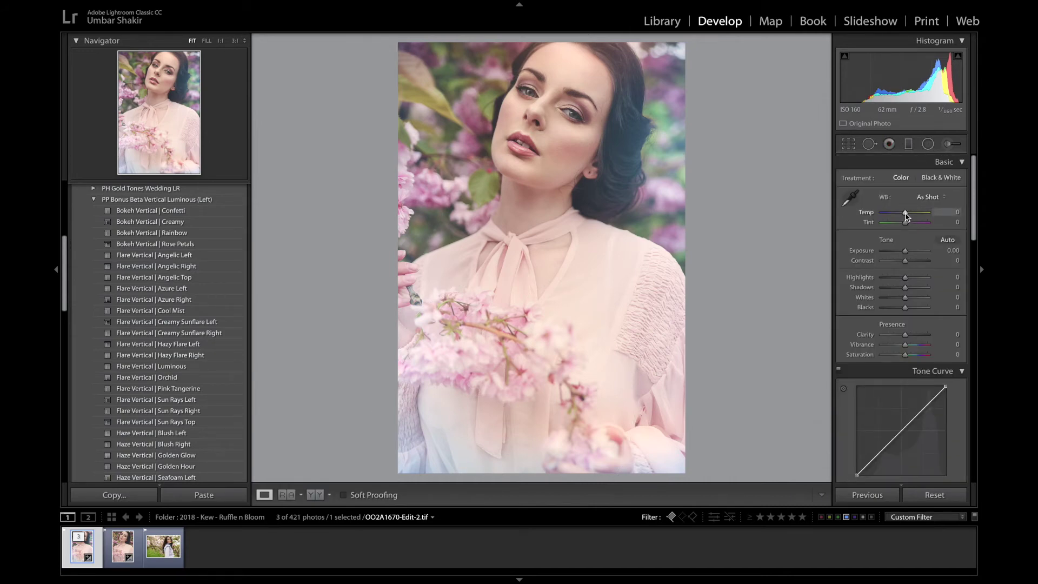
- Set the portrait's overall Temp to -8, Exposure to +0.25 and Contrast to -5
left_click_drag(906, 216, 904, 216)
left_click_drag(905, 252, 907, 253)
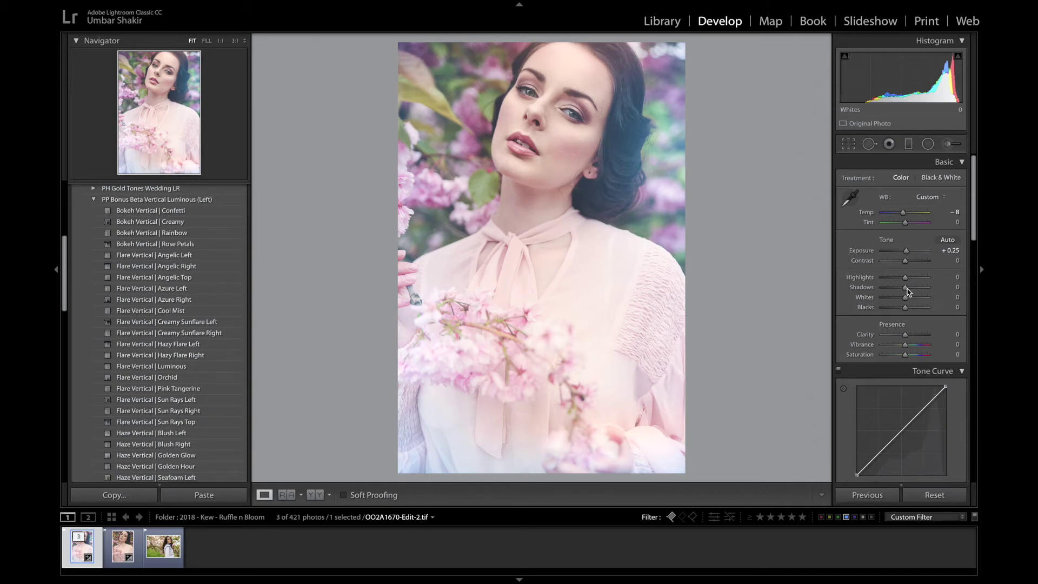
left_click_drag(907, 264, 906, 265)
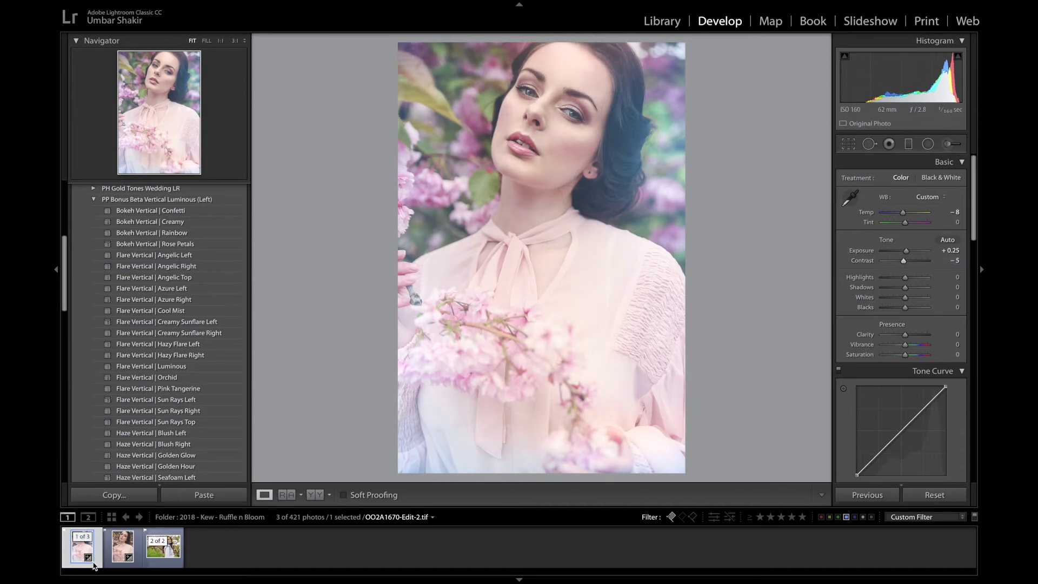
- Compare OO2A1670.JPG with the finished OO2A1670-Edit-2.tif by switching between the two photos
left_click(118, 566)
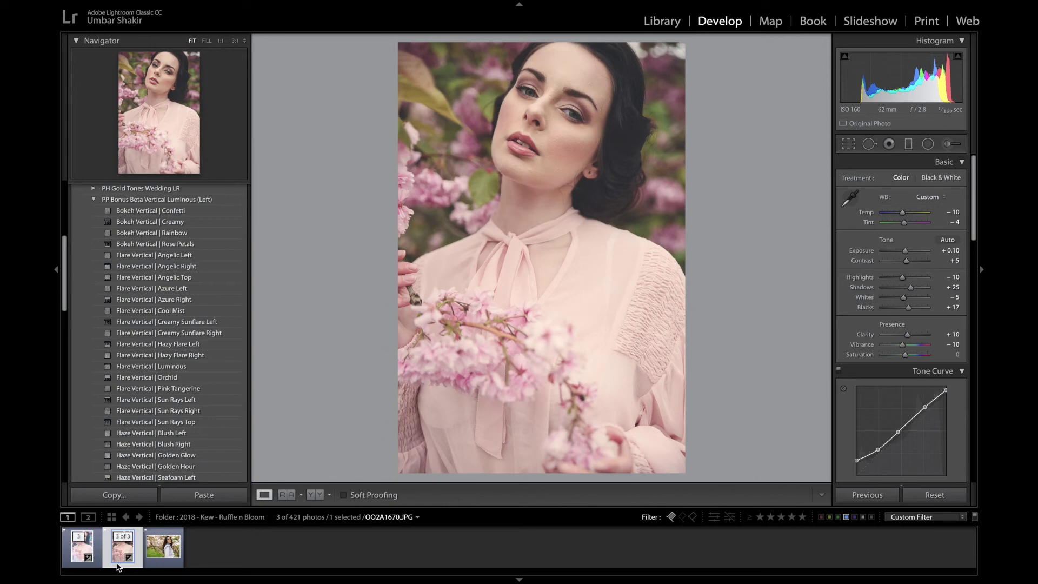
key("Left")
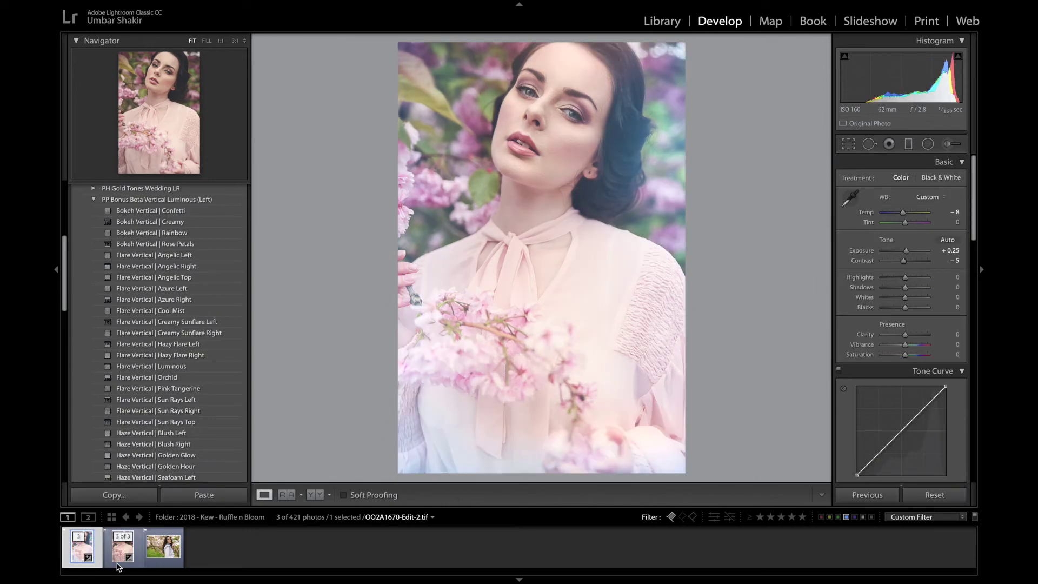
key("Right")
key("Left")
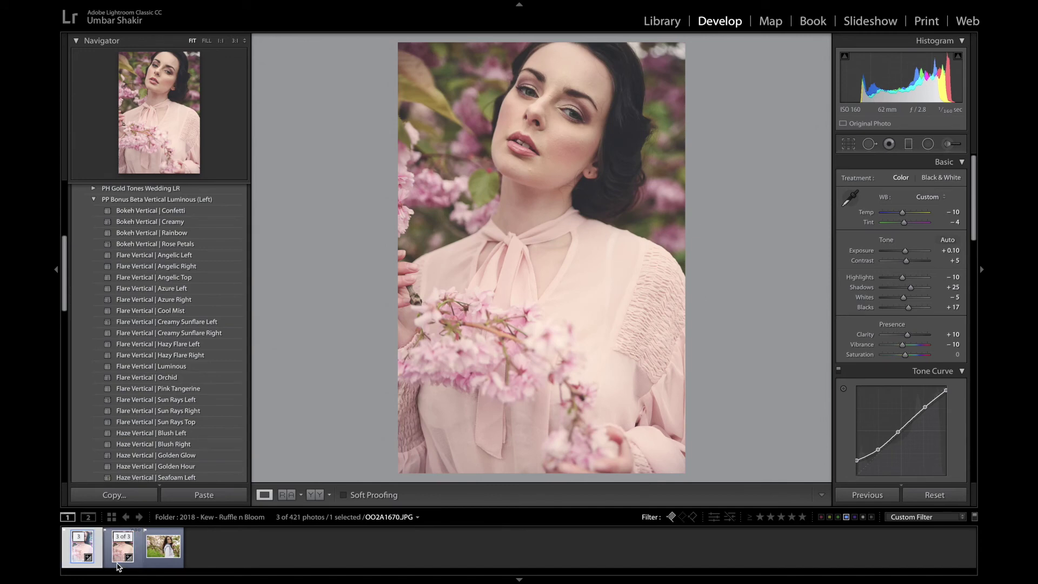